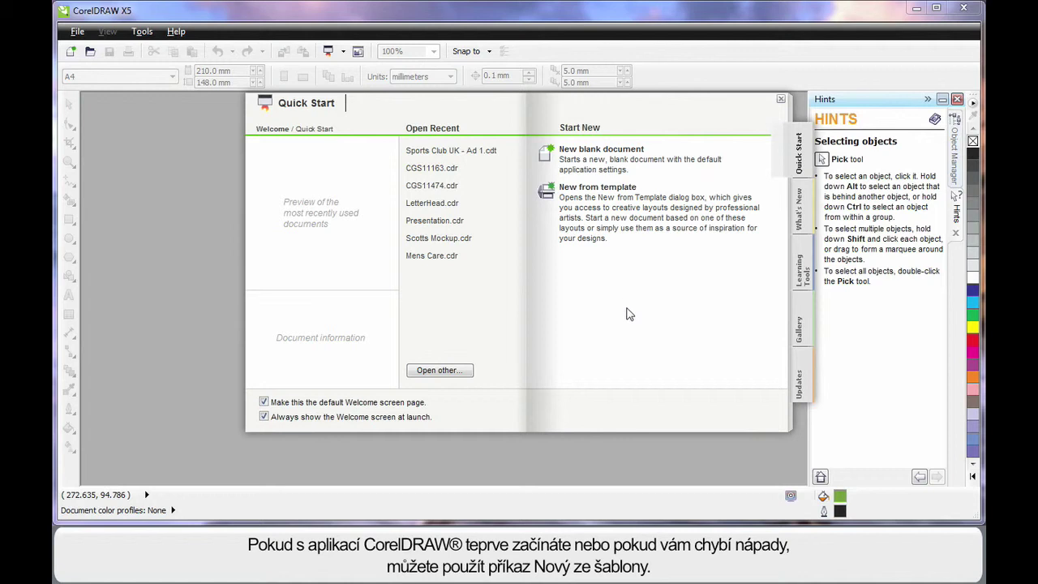
# Start a new document from a template, resize the thumbnails, and filter to Brochures
pyautogui.click(600, 188)
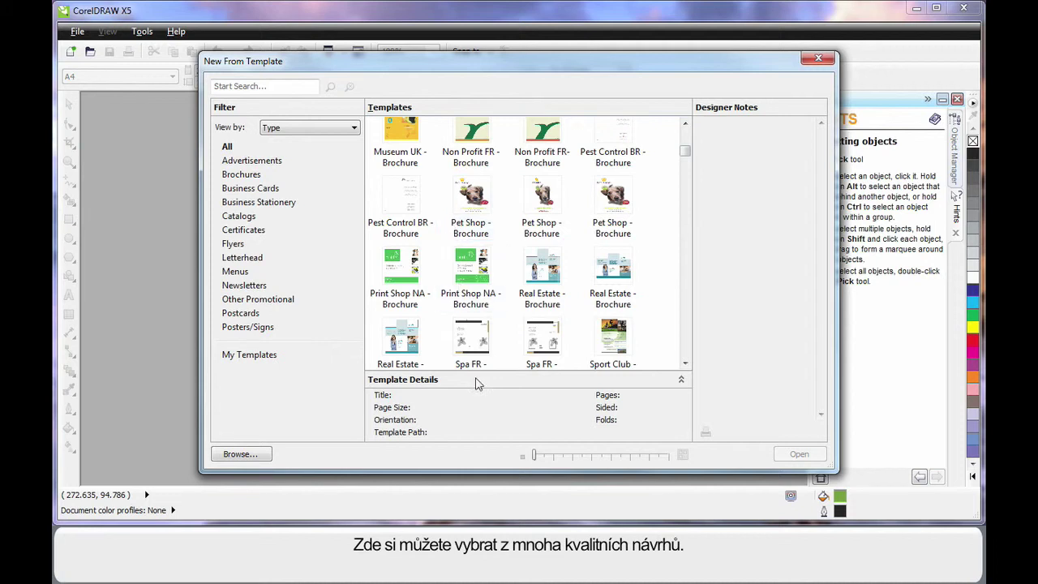
pyautogui.click(553, 460)
pyautogui.moveTo(577, 460); pyautogui.dragTo(619, 459)
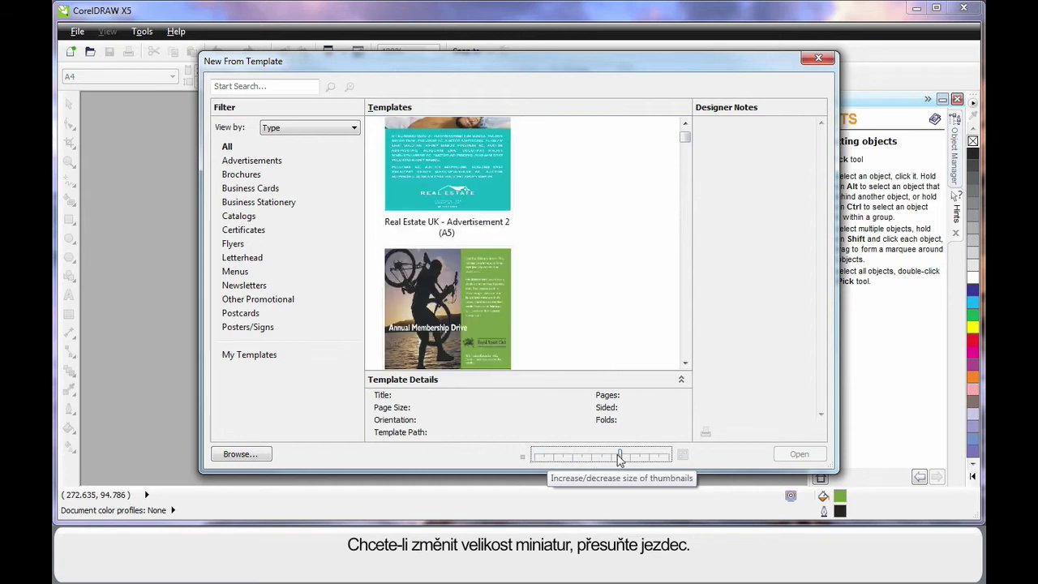
pyautogui.click(554, 459)
pyautogui.click(543, 460)
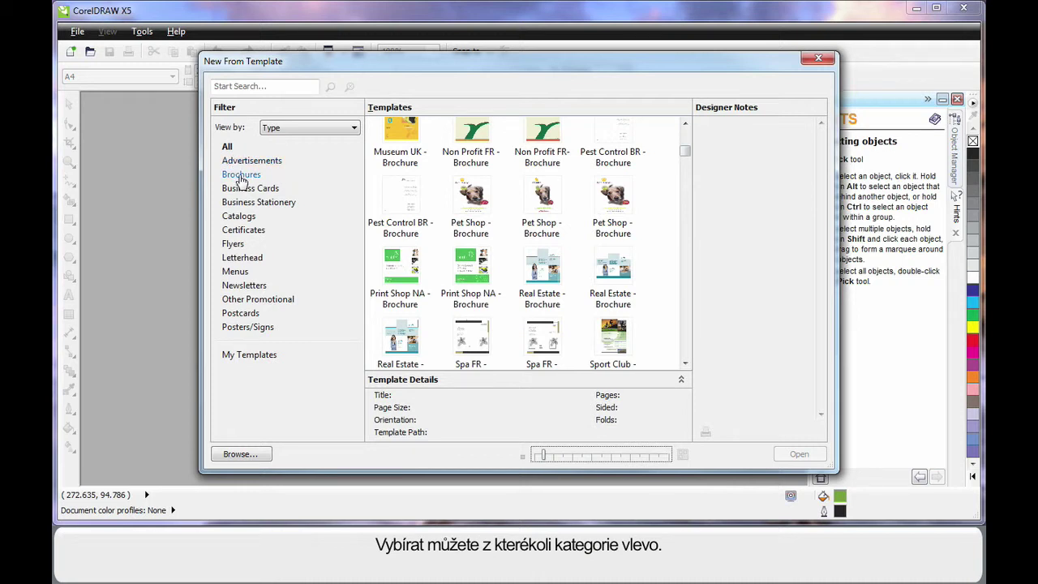
pyautogui.click(241, 176)
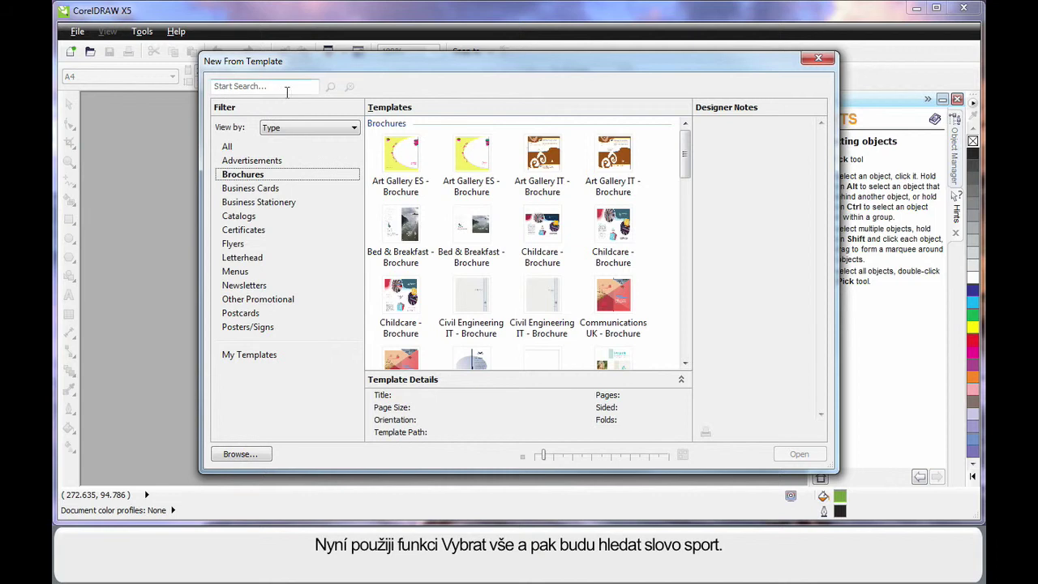
# Search all templates for 'spor' and open Sports Club UK - Ad 1.cdt
pyautogui.click(227, 146)
pyautogui.click(213, 86)
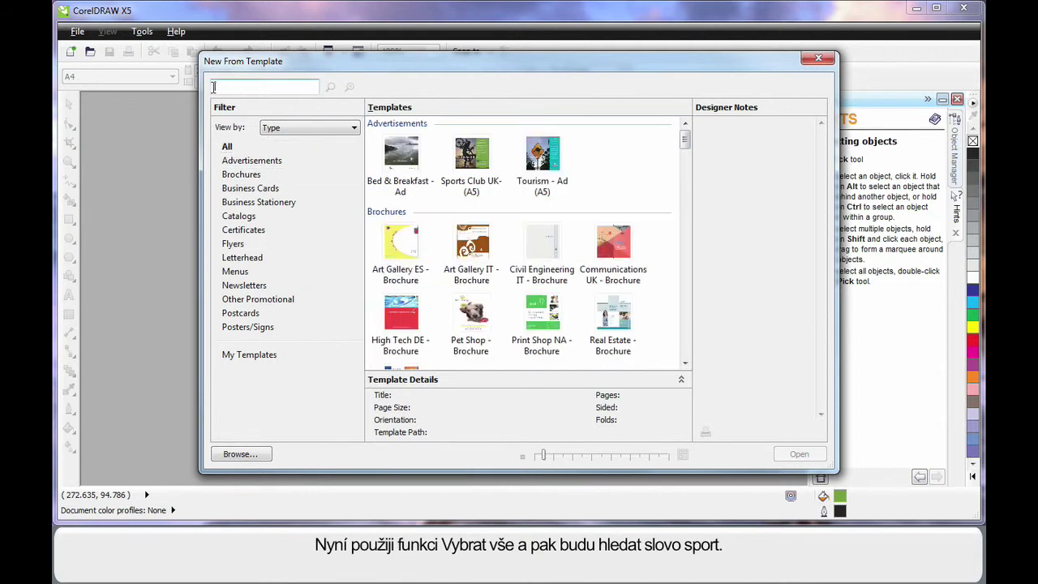
pyautogui.write('sport')
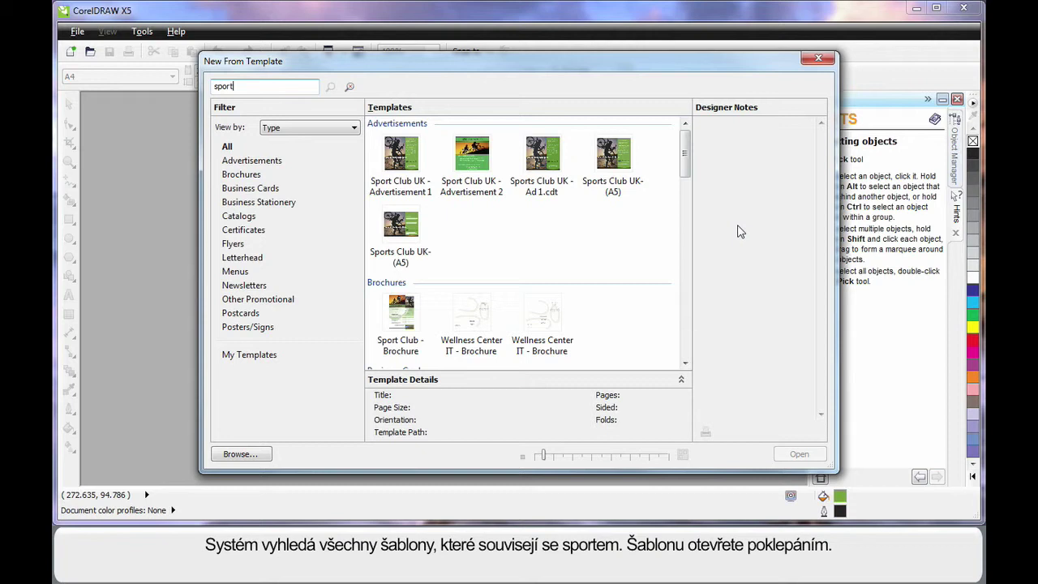
pyautogui.doubleClick(400, 227)
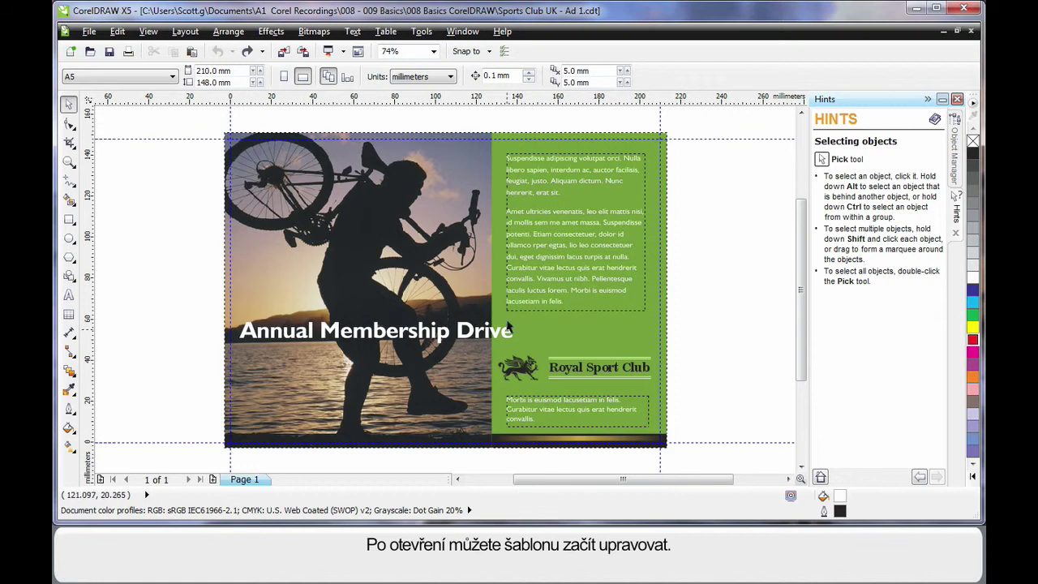
# Colour the Royal Sport Club title red
pyautogui.click(403, 333)
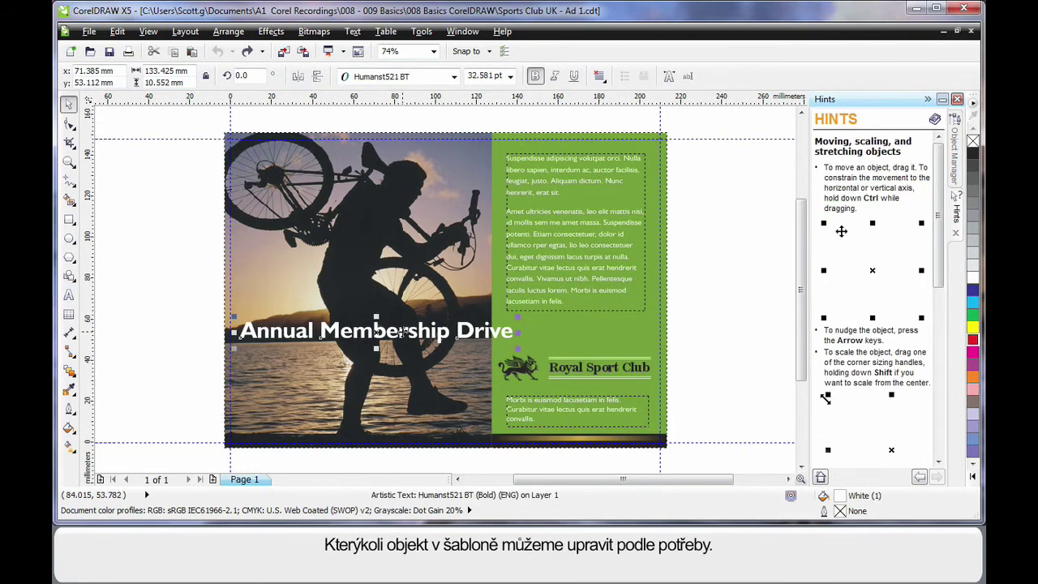
pyautogui.click(559, 232)
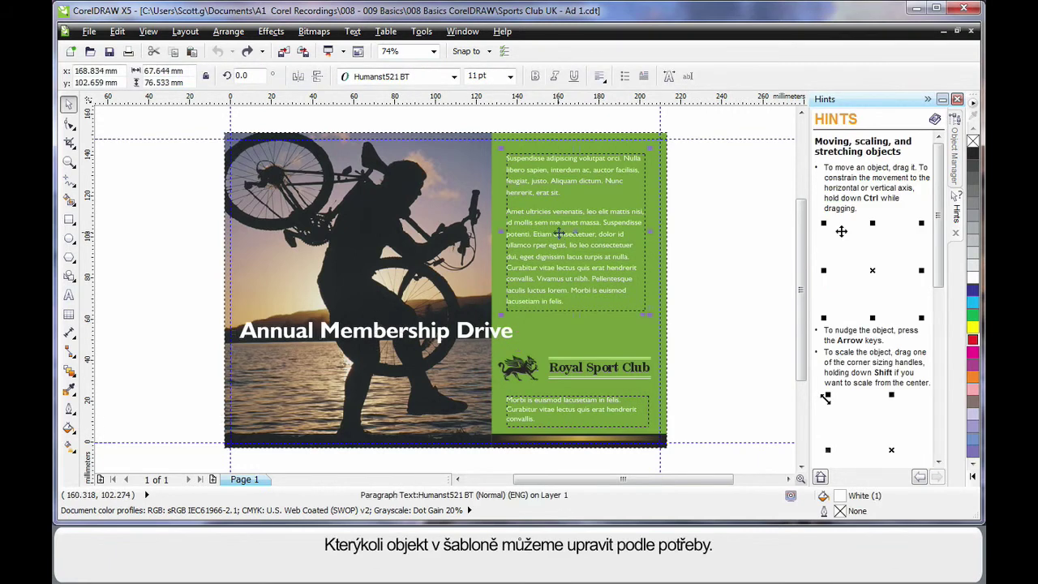
pyautogui.click(580, 373)
pyautogui.click(972, 338)
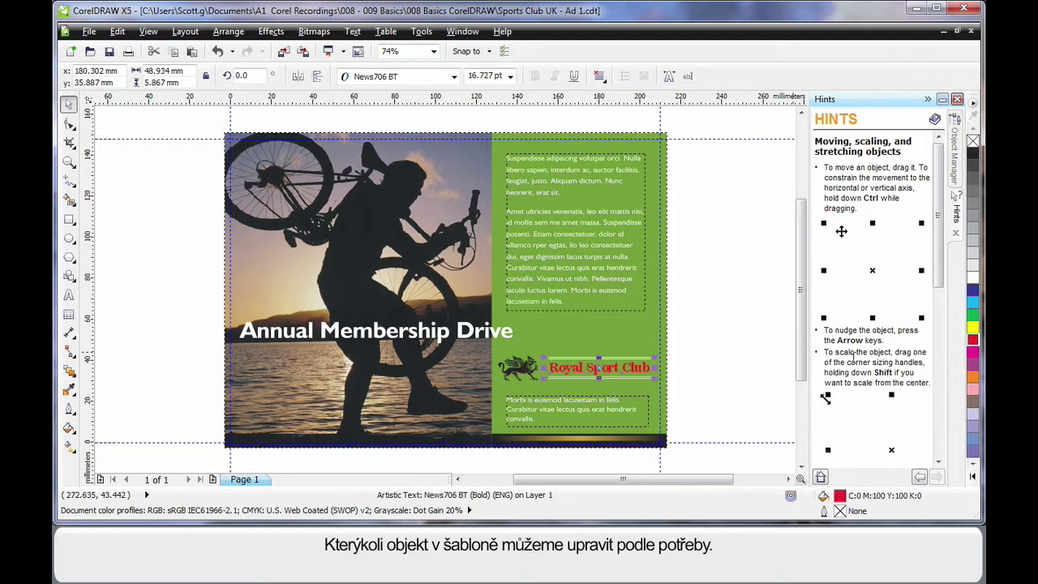
# Rotate the Annual Membership Drive headline about 17.3° counter-clockwise
pyautogui.click(502, 334)
pyautogui.click(503, 335)
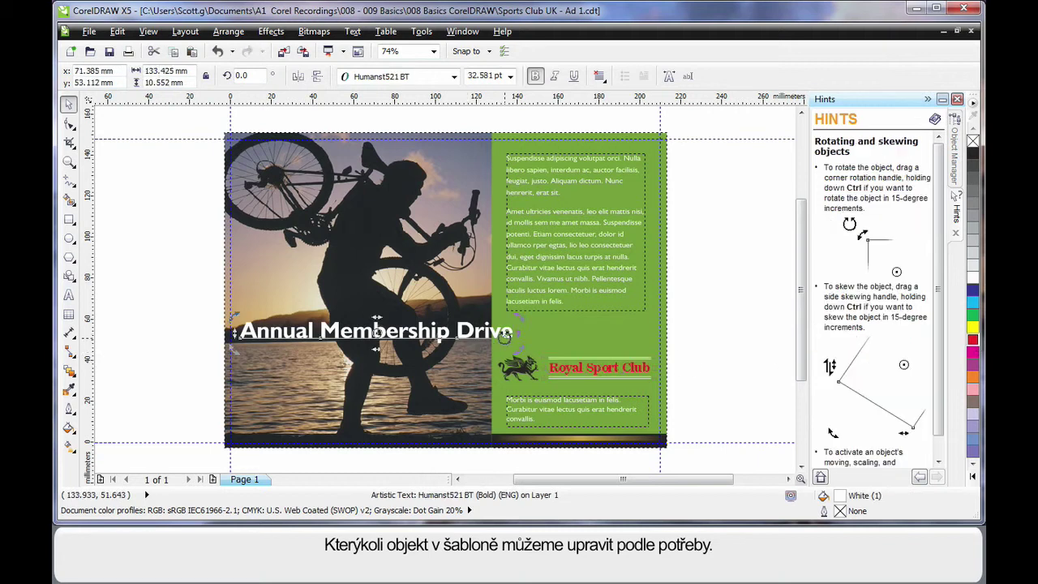
pyautogui.moveTo(504, 334); pyautogui.dragTo(527, 303)
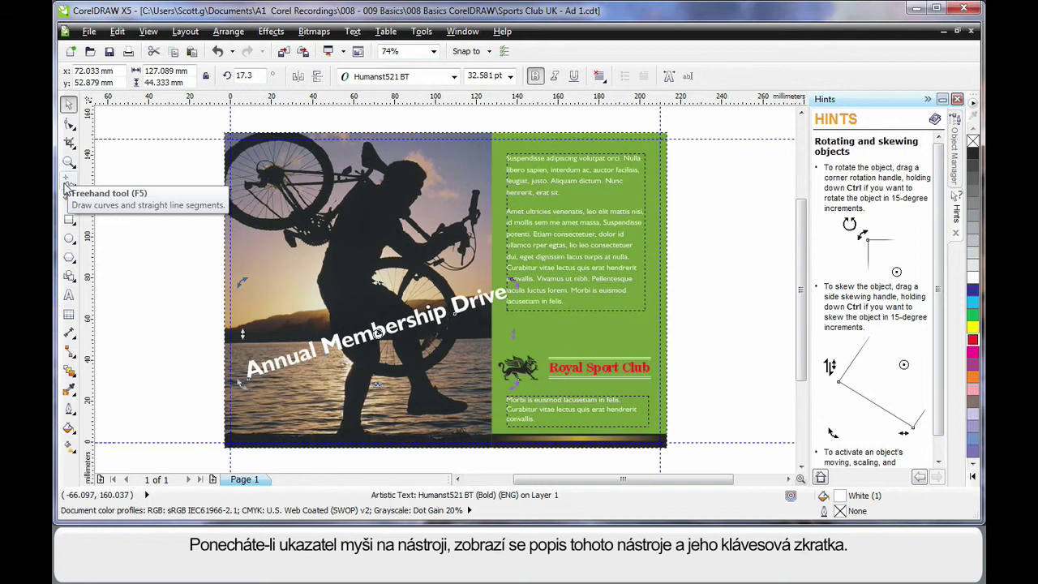
pyautogui.click(69, 219)
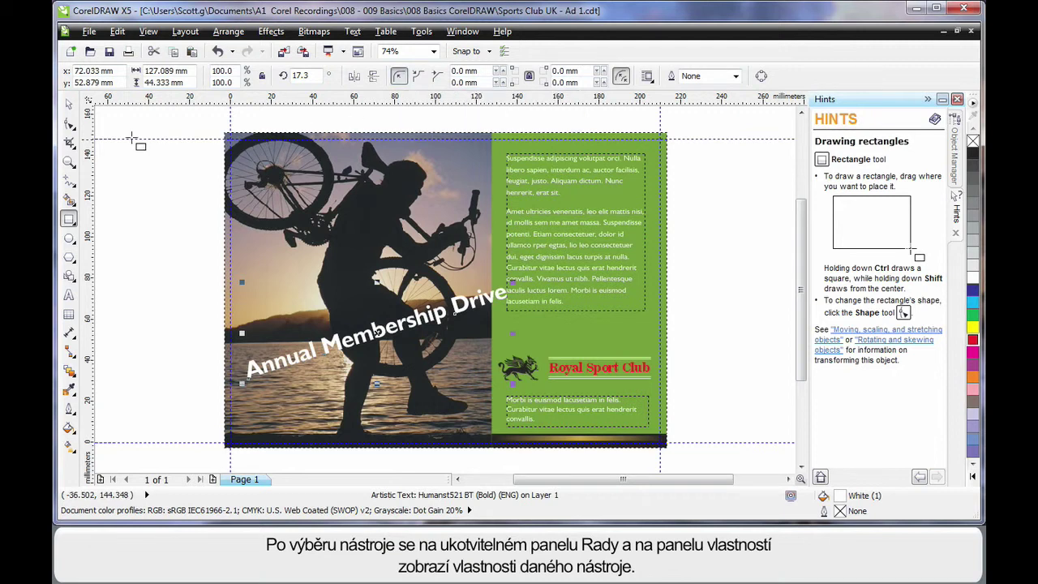
# Undo the headline rotation and the red title colour
pyautogui.click(69, 104)
pyautogui.click(143, 181)
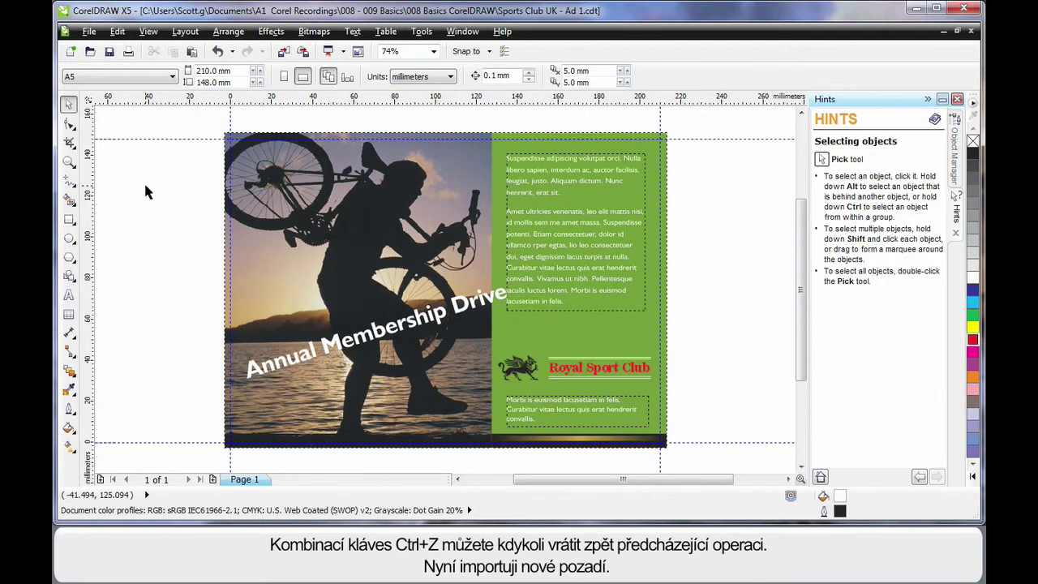
pyautogui.hotkey('ctrl', 'z')
pyautogui.hotkey('ctrl', 'z')
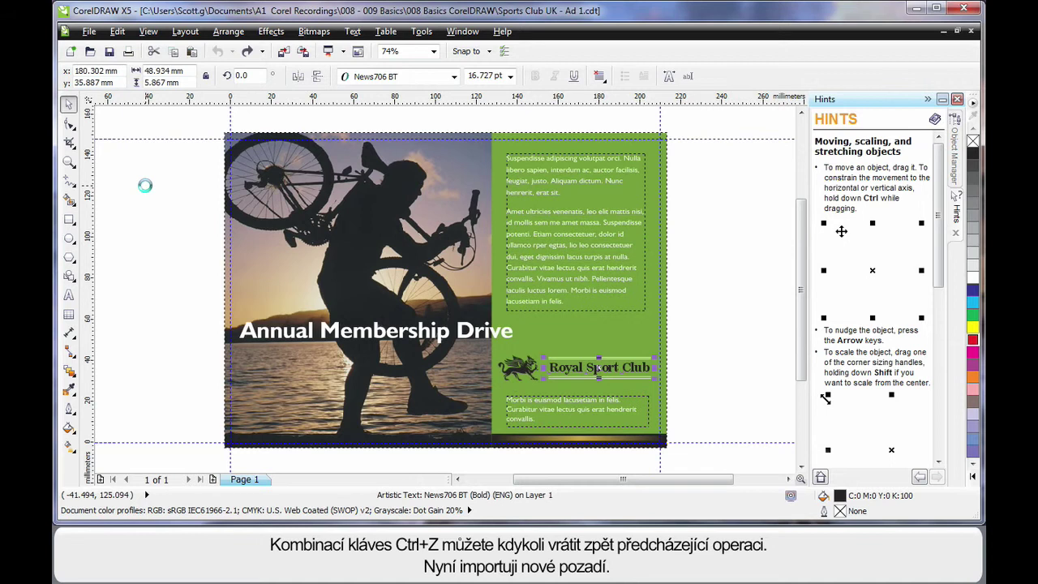
pyautogui.click(152, 223)
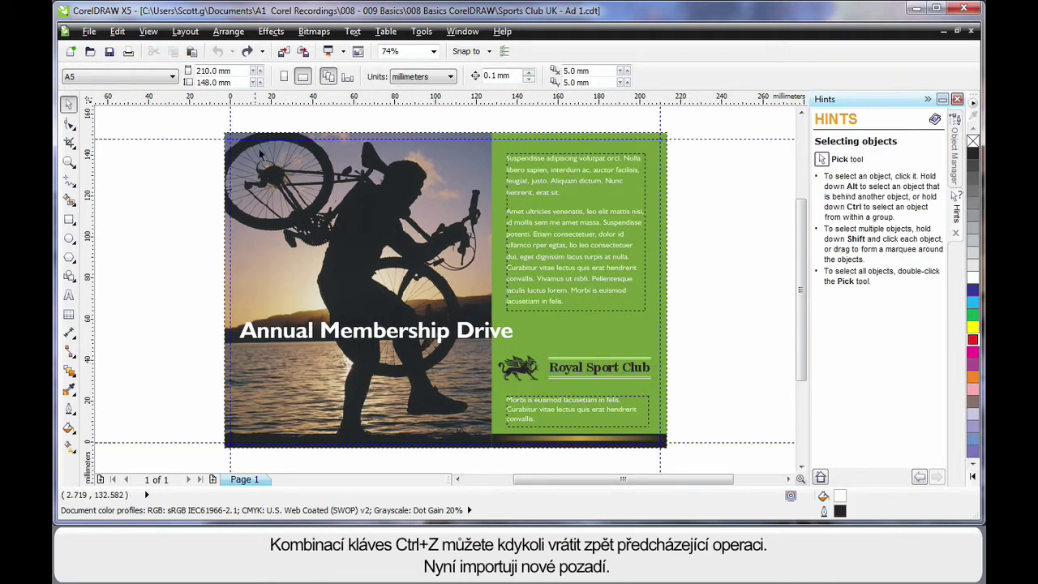
# Import PH00896.jpg from the Undersea folder, centred on the page
pyautogui.click(284, 54)
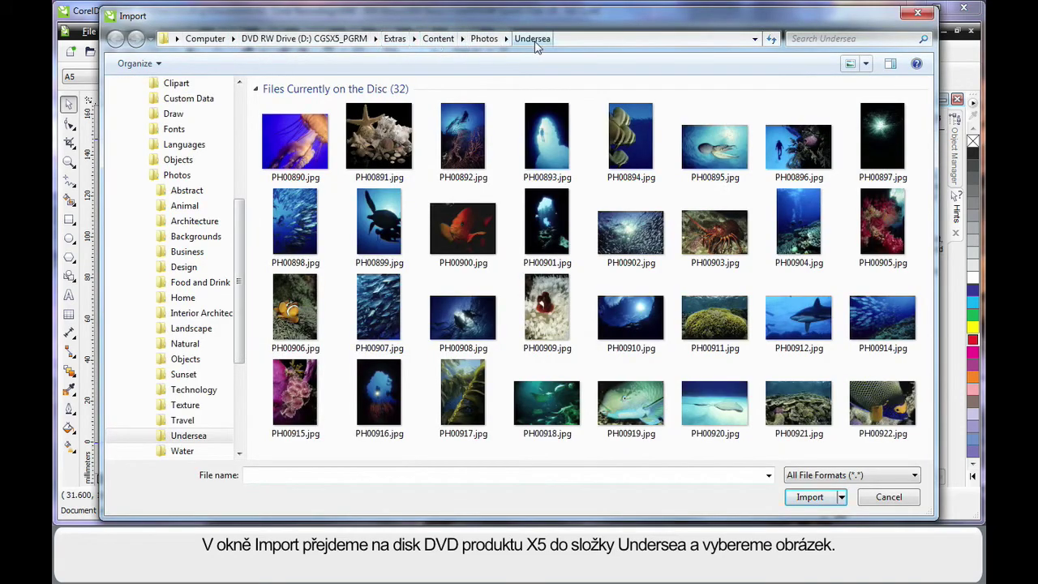
pyautogui.click(799, 161)
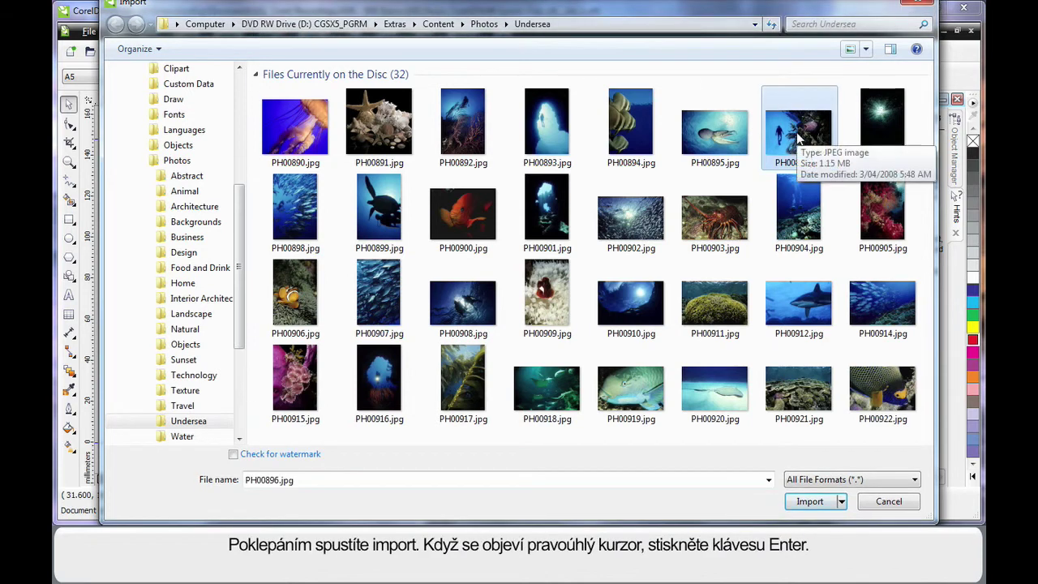
pyautogui.doubleClick(796, 140)
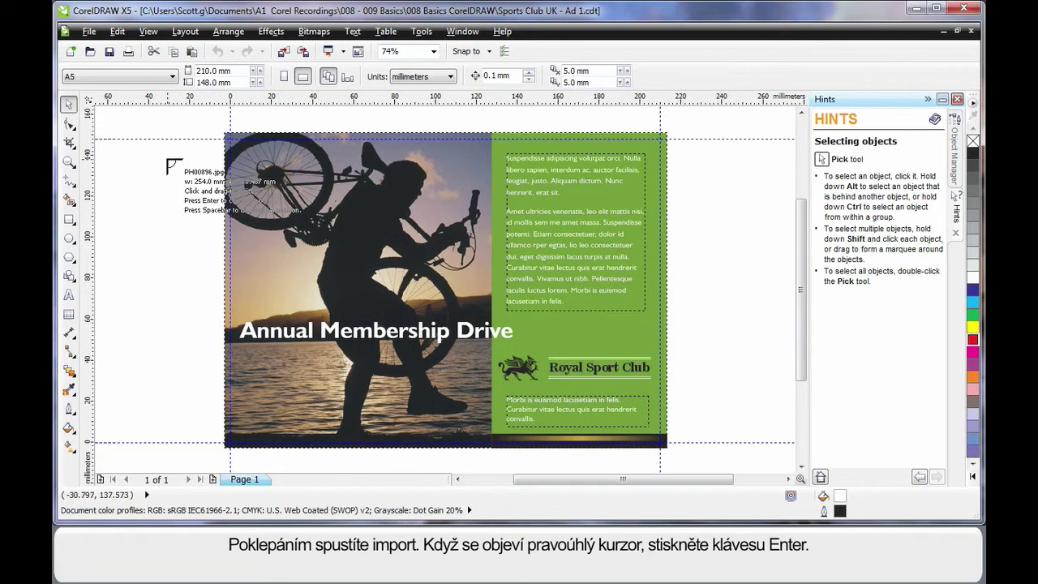
pyautogui.press('Return')
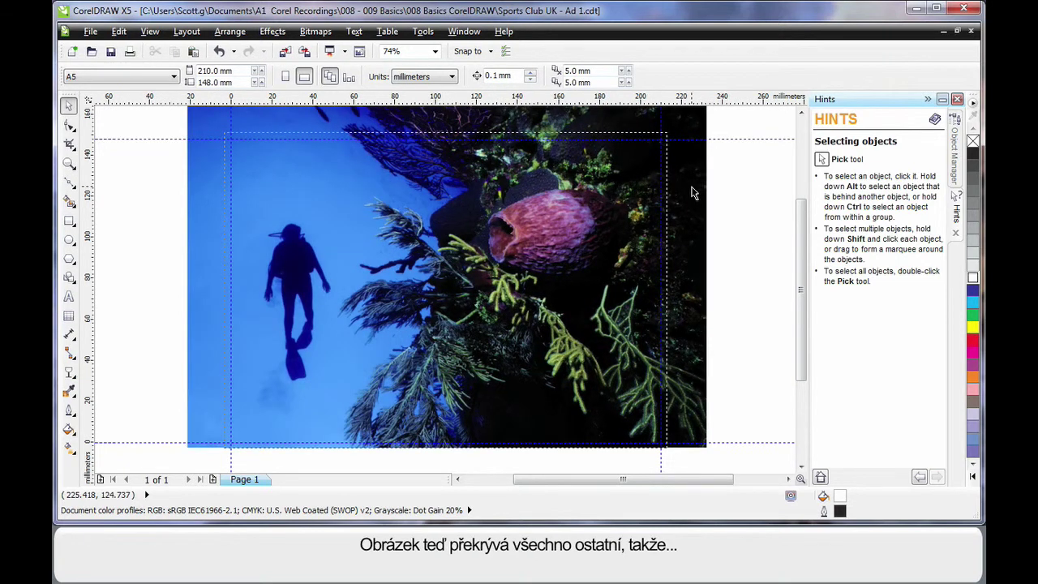
# In Object Manager, move PH00896.jpg to the bottom of Layer 1's stacking order
pyautogui.click(953, 146)
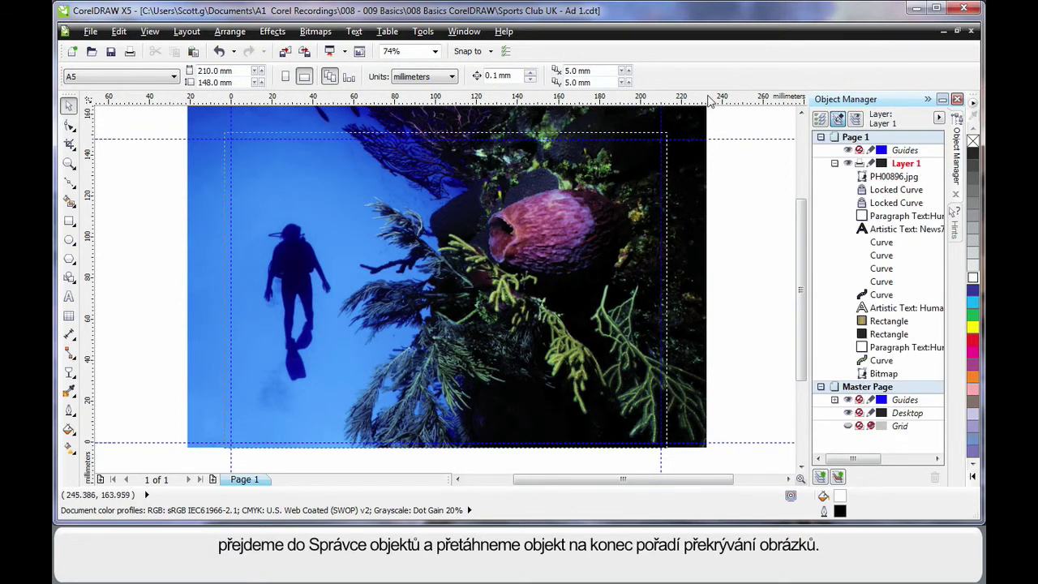
pyautogui.click(685, 181)
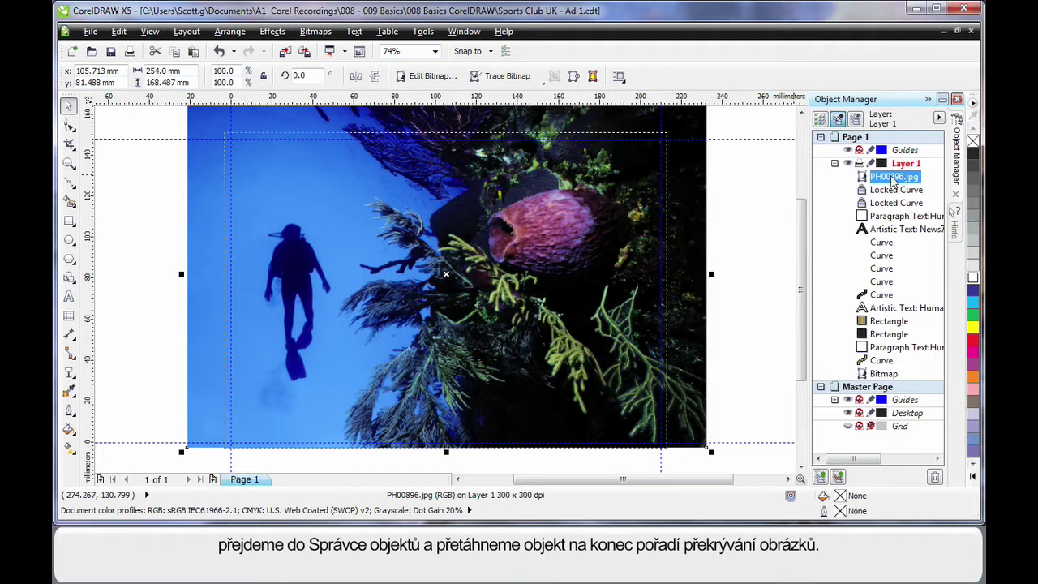
pyautogui.moveTo(894, 180); pyautogui.dragTo(900, 385)
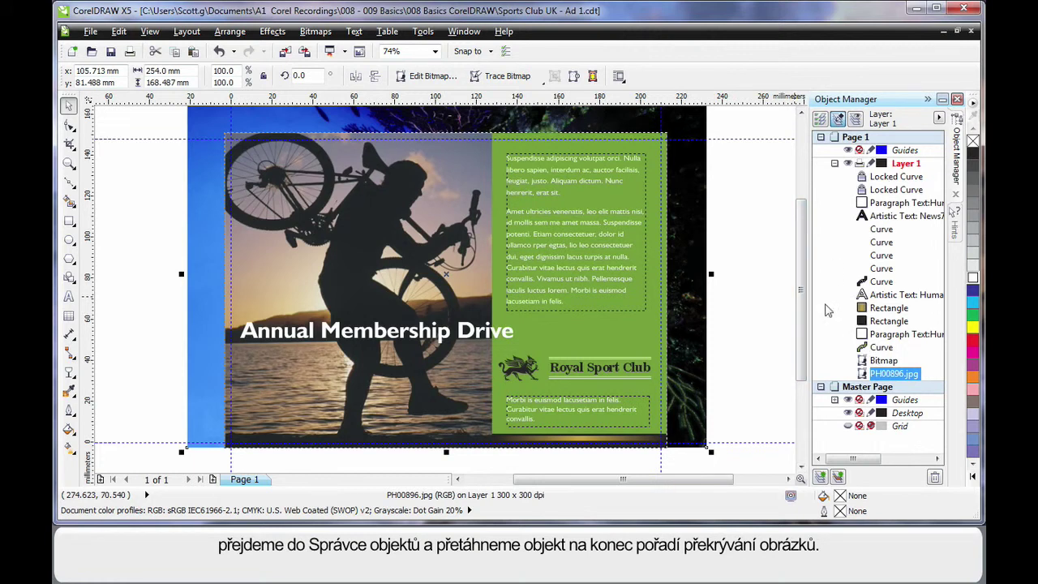
pyautogui.click(746, 283)
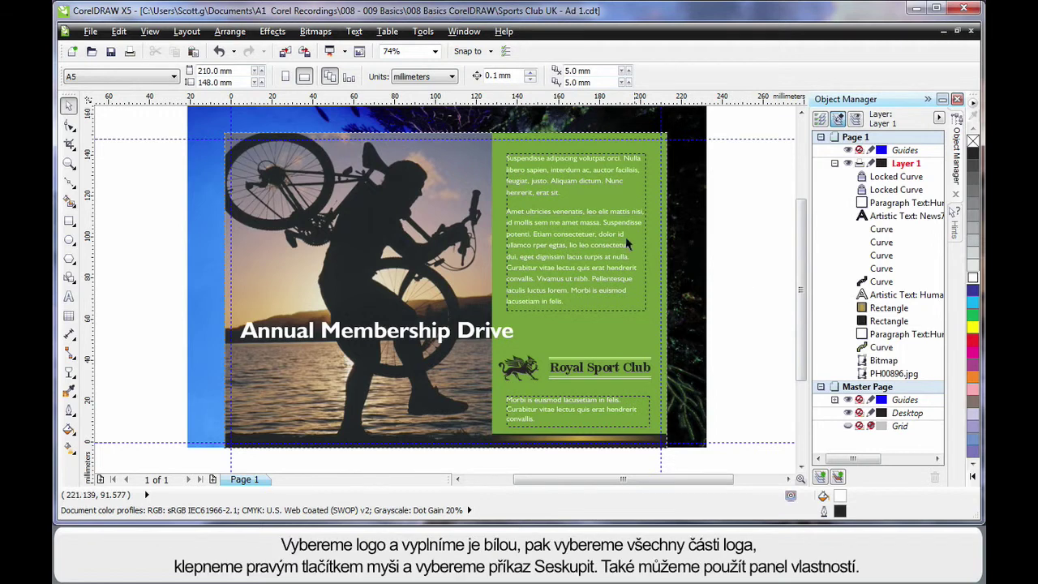
# Delete the cyclist photo and fill the Royal Sport Club text and emblem white
pyautogui.click(452, 227)
pyautogui.press('Delete')
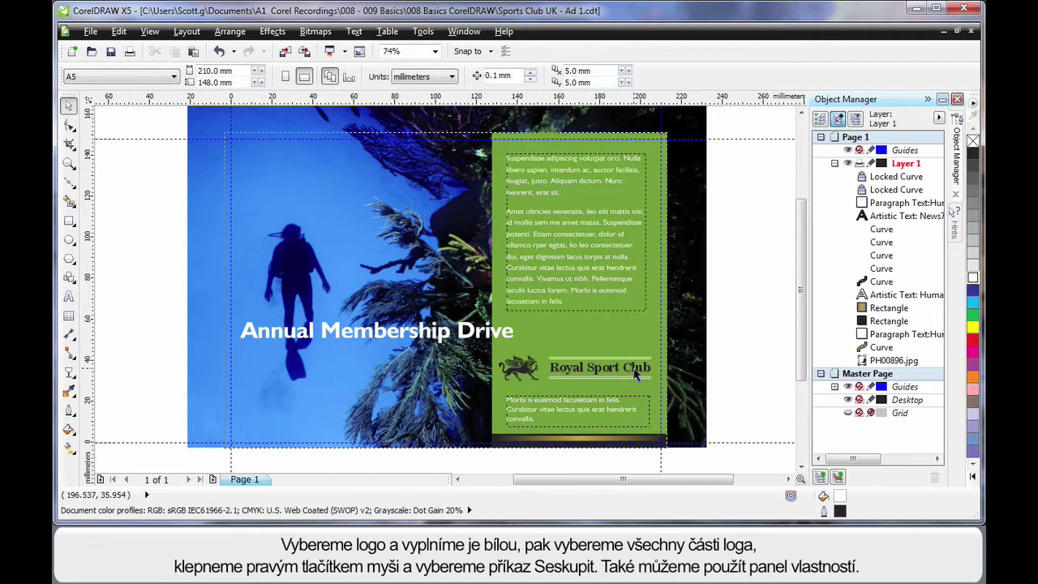
pyautogui.click(599, 368)
pyautogui.click(973, 278)
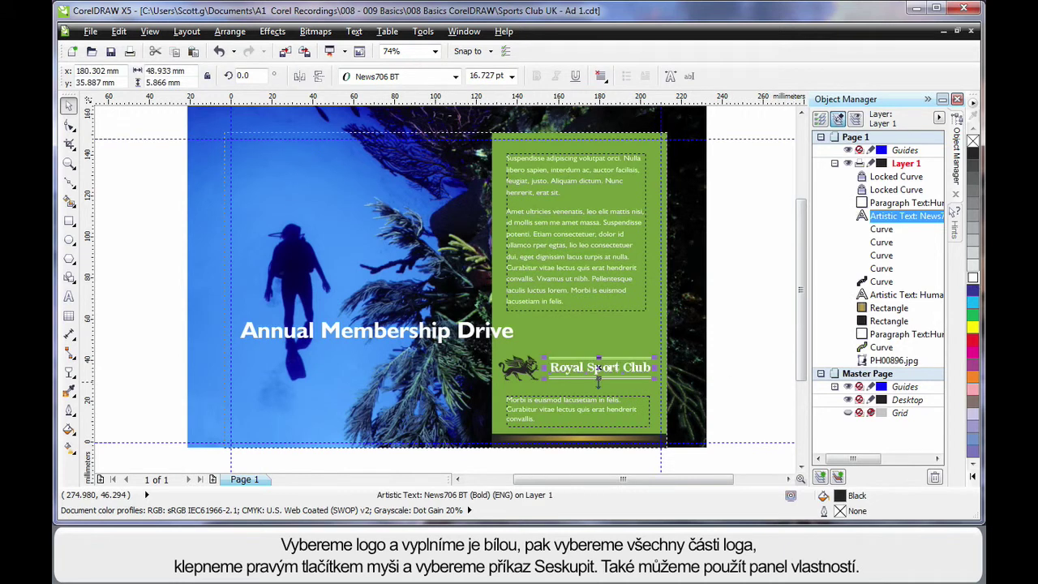
pyautogui.click(525, 371)
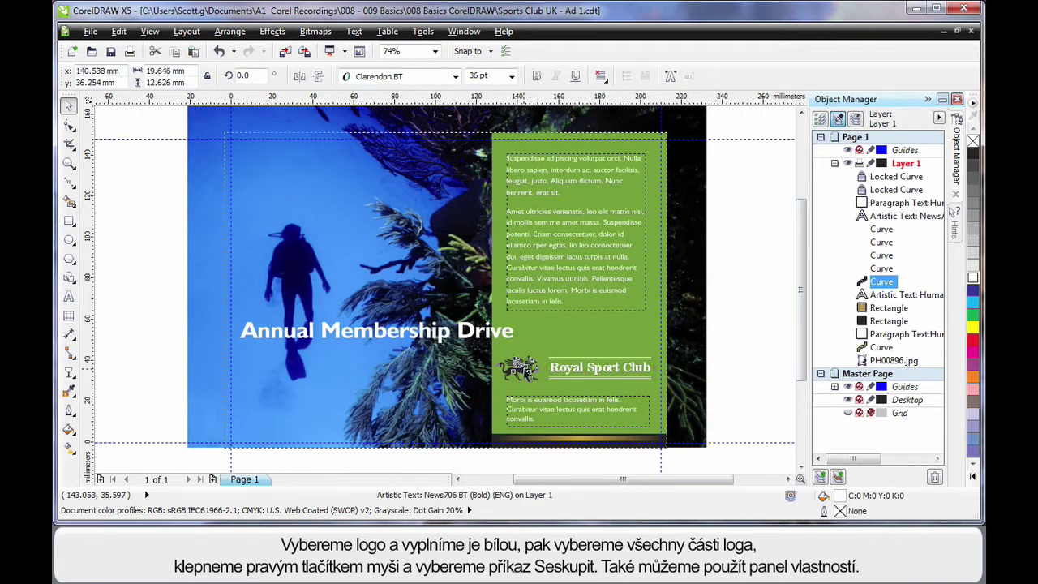
pyautogui.click(973, 278)
# Group the six logo parts into one object
pyautogui.moveTo(741, 341); pyautogui.dragTo(485, 389)
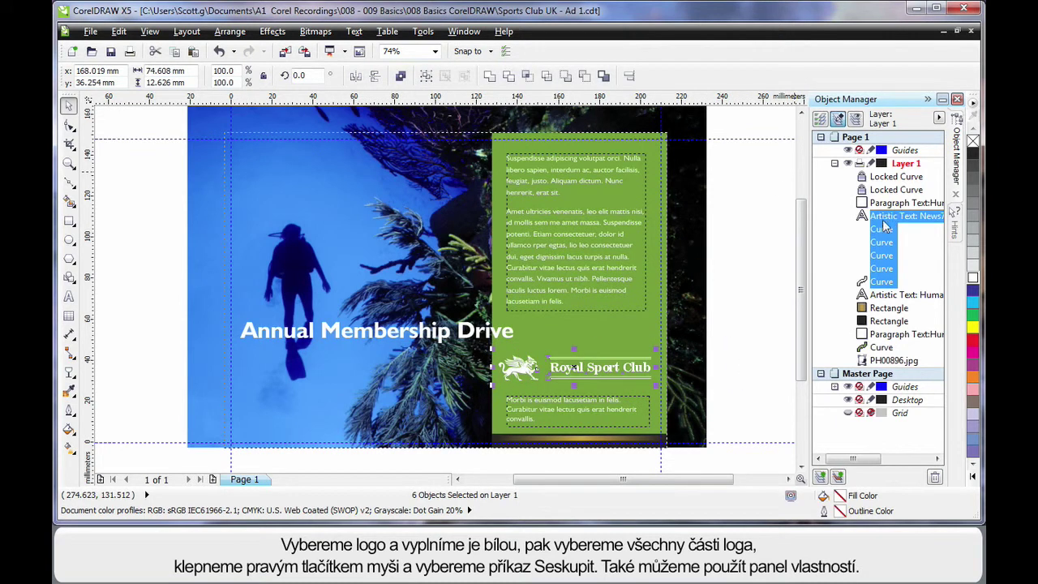
pyautogui.rightClick(884, 247)
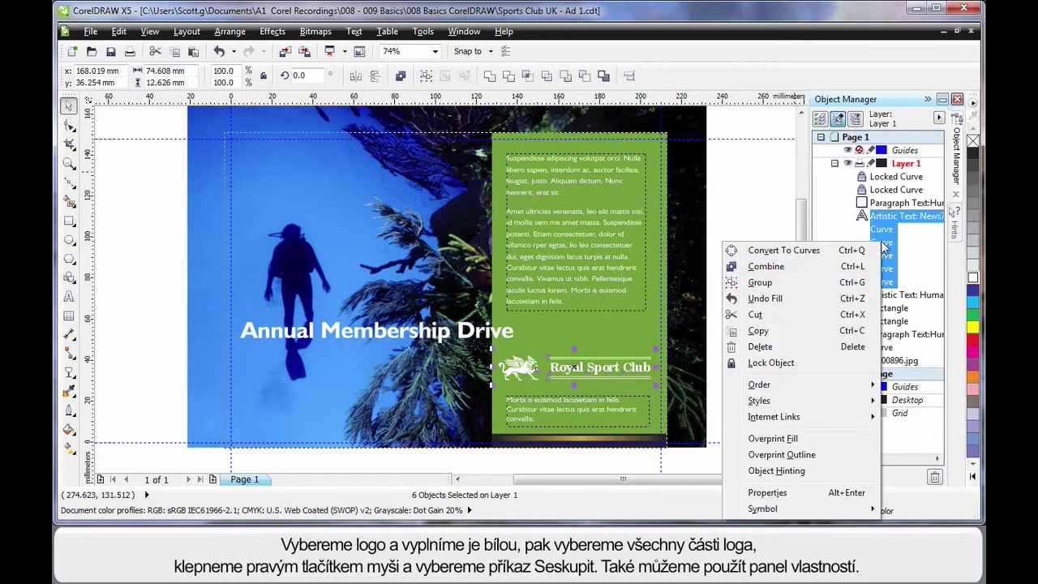
pyautogui.click(426, 77)
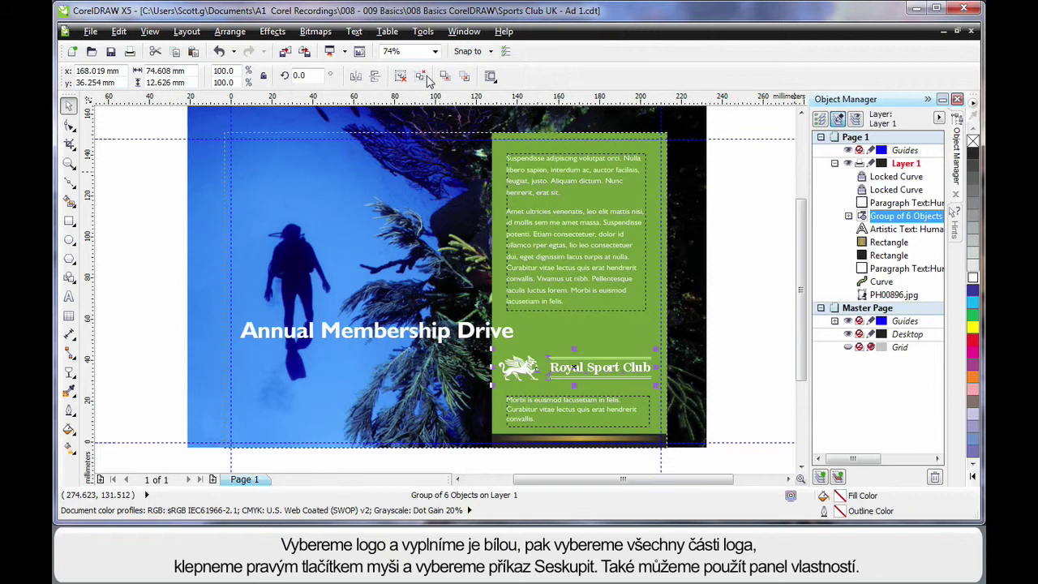
pyautogui.press('Escape')
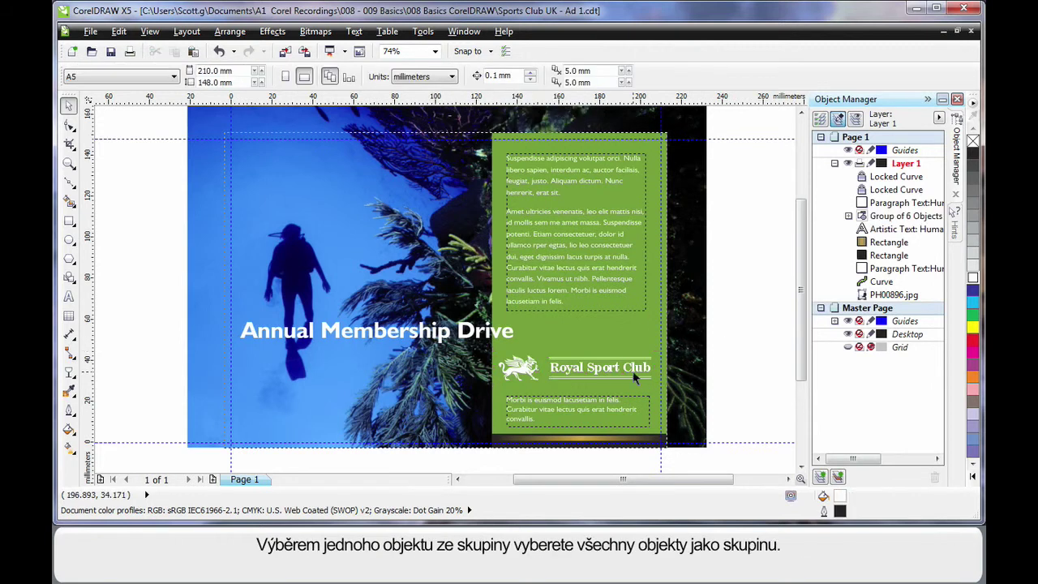
# Move the logo below Annual Membership Drive, enlarge it about 132%, and raise both
pyautogui.click(639, 376)
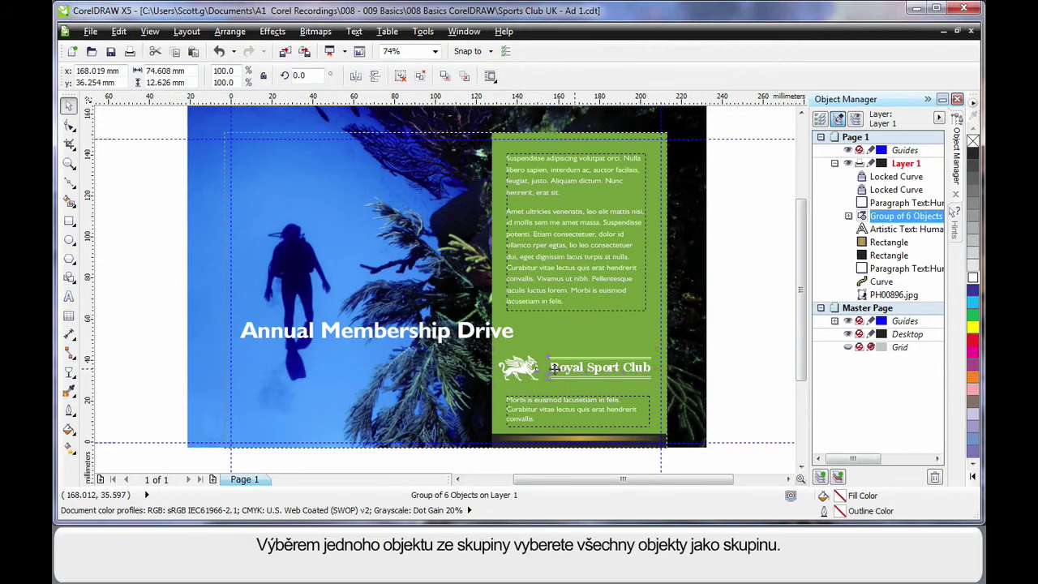
pyautogui.moveTo(571, 369); pyautogui.dragTo(319, 360)
pyautogui.moveTo(397, 377); pyautogui.dragTo(442, 405)
pyautogui.moveTo(155, 296); pyautogui.dragTo(538, 398)
pyautogui.moveTo(379, 350); pyautogui.dragTo(386, 309)
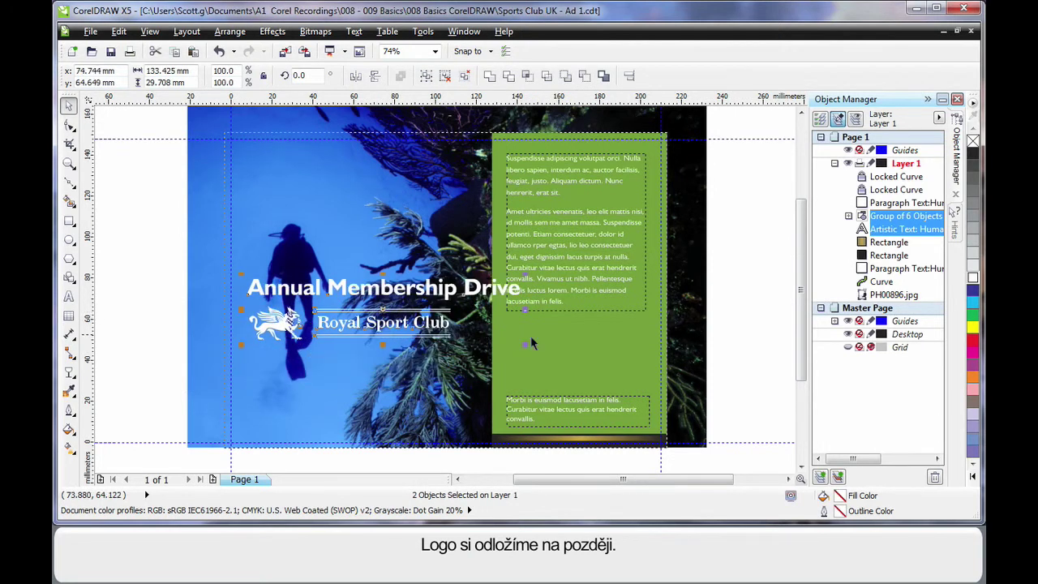
# Delete the green block, the bottom text frame and the two rectangles
pyautogui.click(601, 351)
pyautogui.press('Delete')
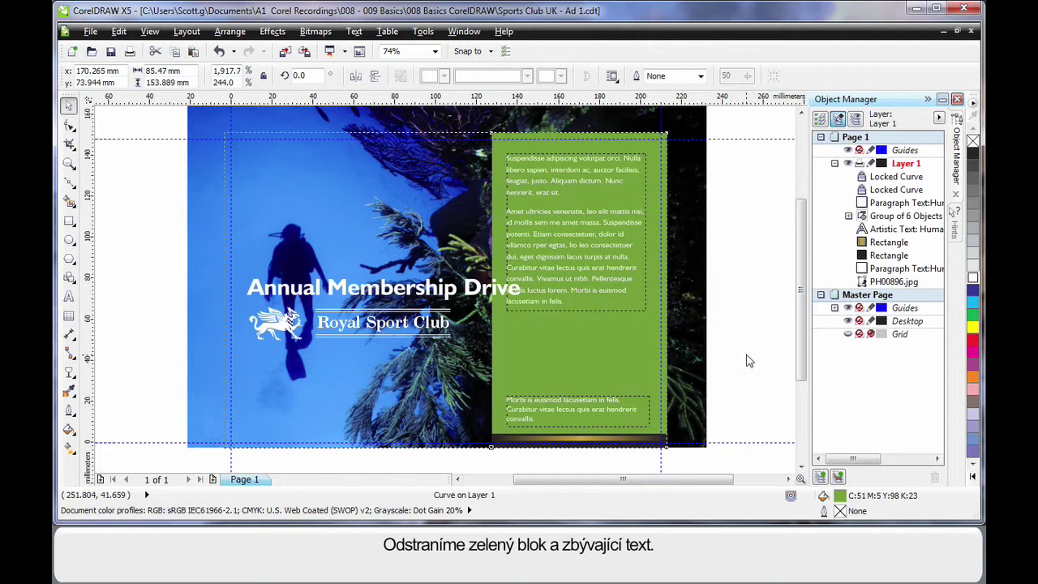
pyautogui.moveTo(738, 357); pyautogui.dragTo(459, 456)
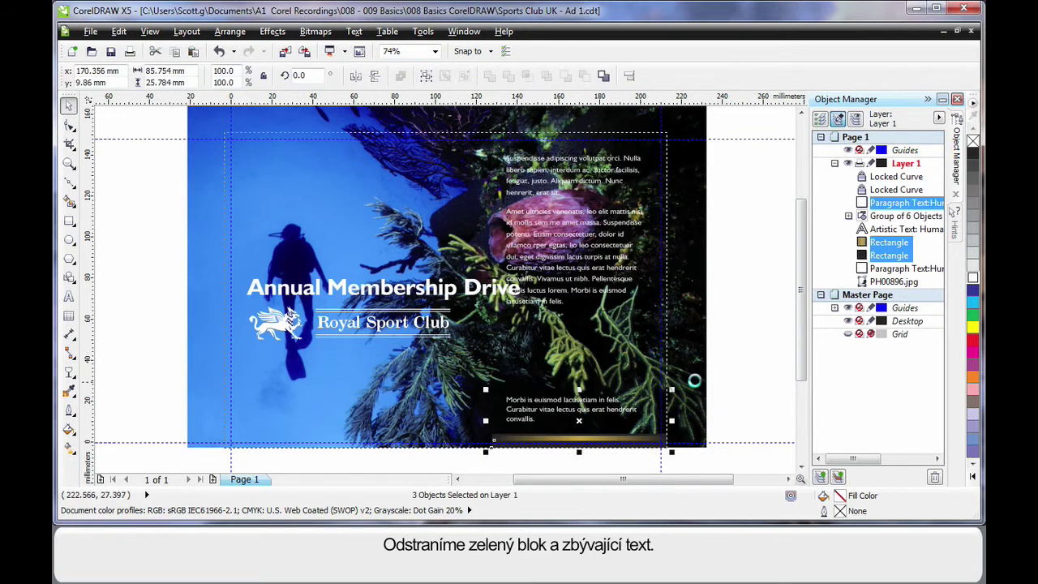
pyautogui.press('Delete')
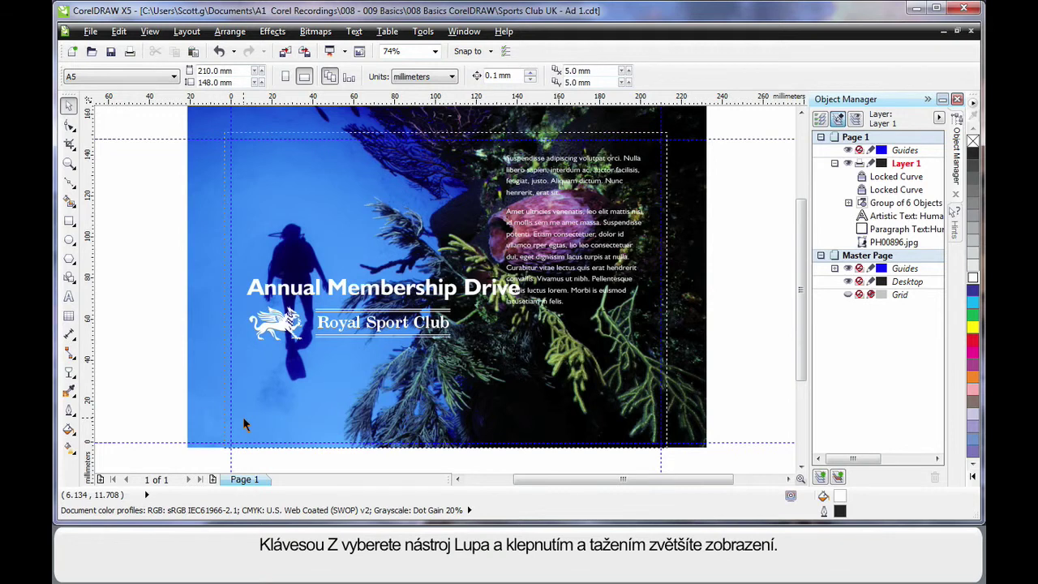
# Zoom in on the logo and append 'UK' to the Royal Sport Club text
pyautogui.press('z')
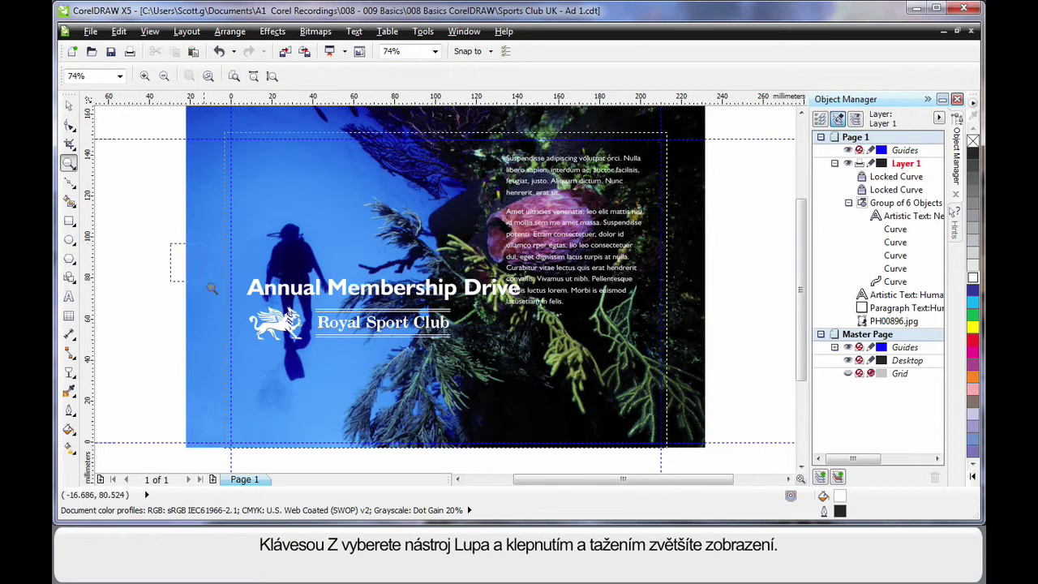
pyautogui.moveTo(210, 288); pyautogui.dragTo(540, 463)
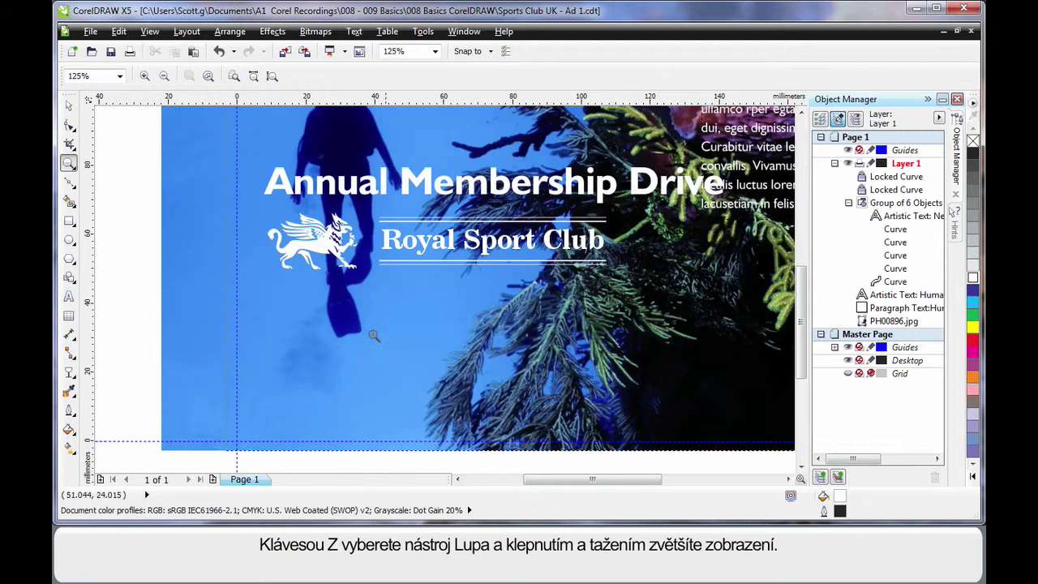
pyautogui.click(69, 298)
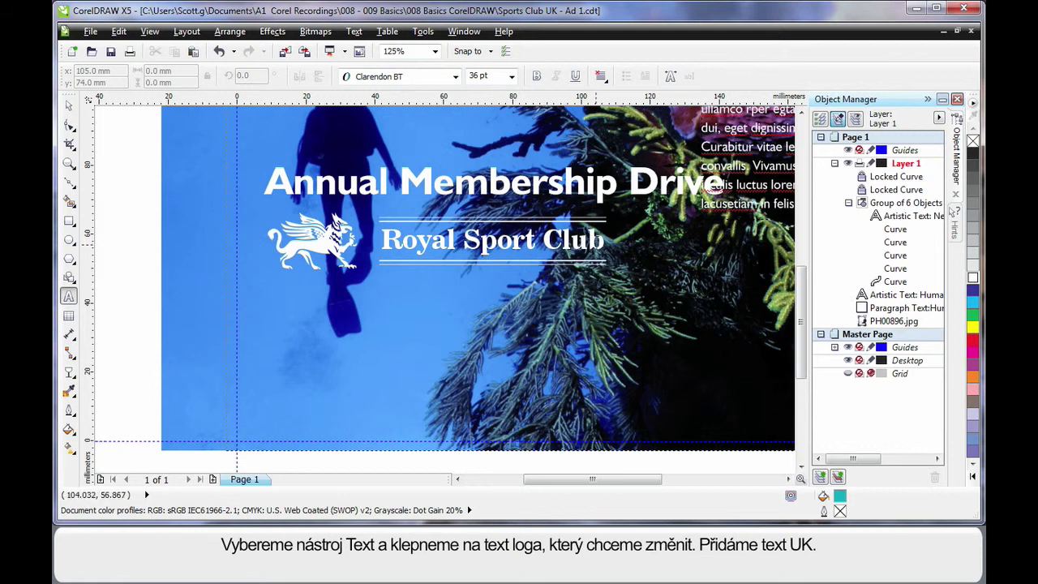
pyautogui.click(604, 247)
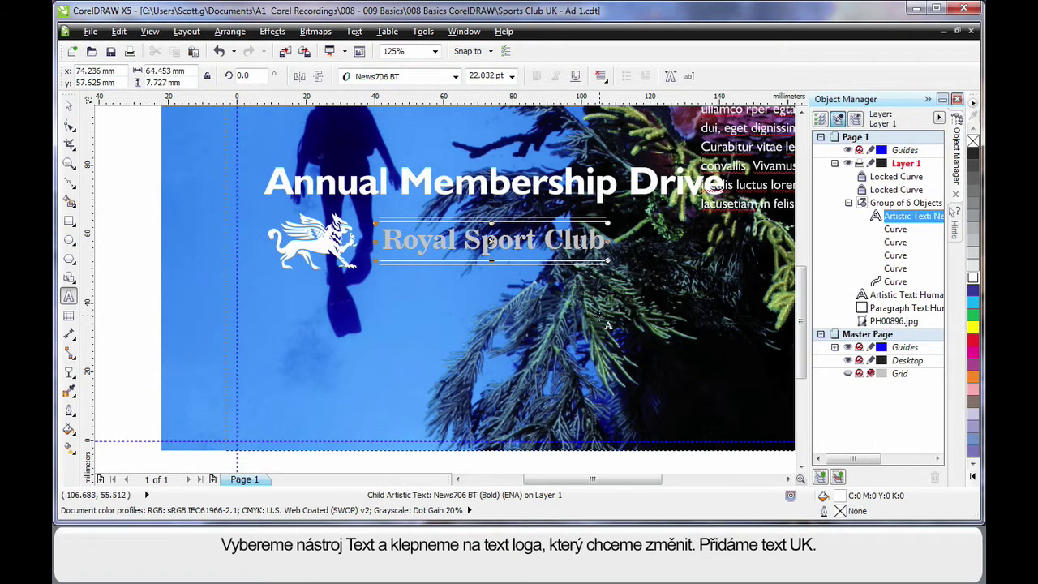
pyautogui.write('U')
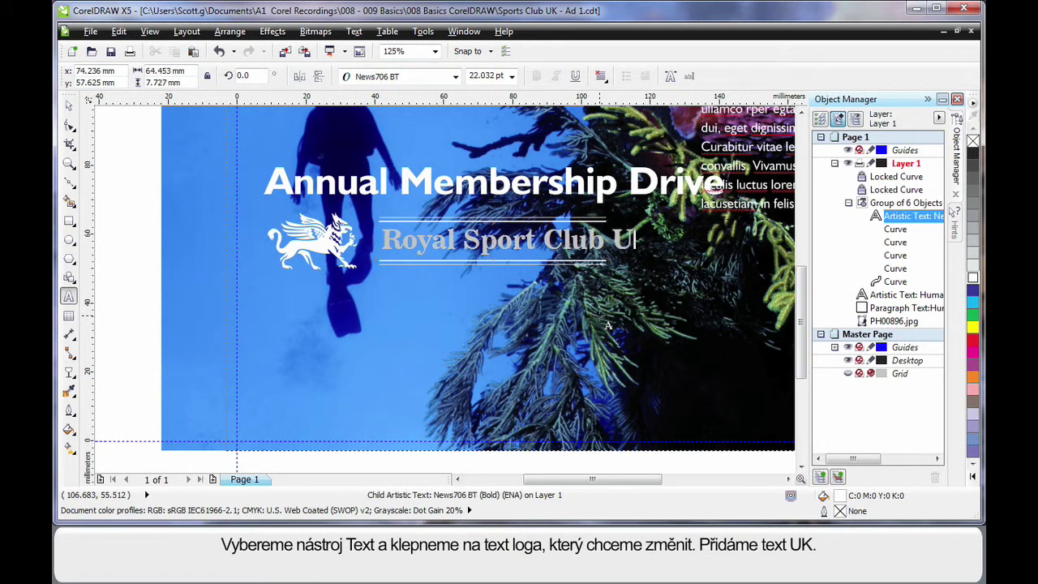
pyautogui.write('K')
pyautogui.press('BackSpace')
pyautogui.press('BackSpace')
pyautogui.write('K')
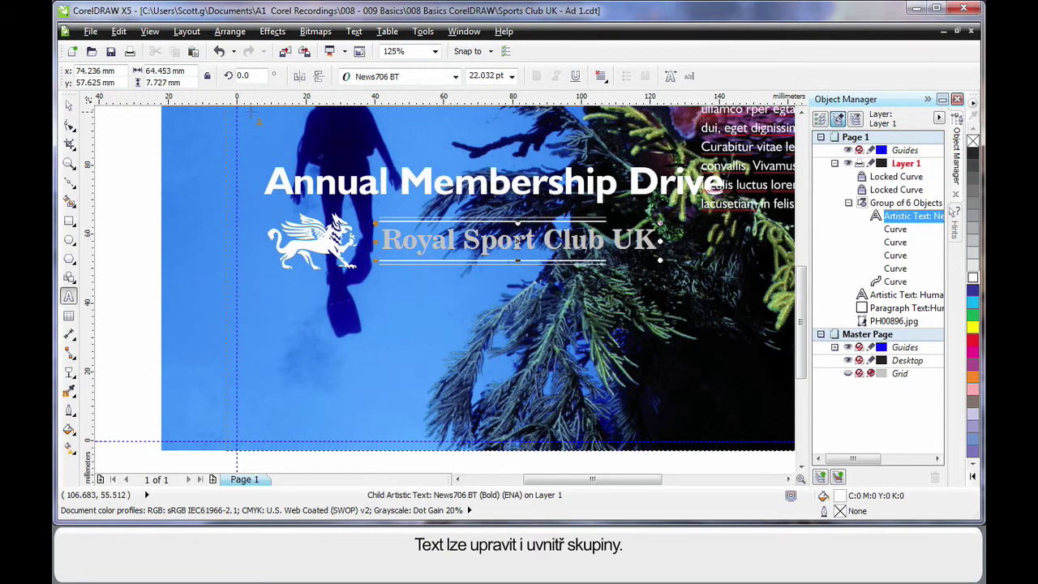
# Scale the Royal Sport Club UK text to about 82% and nudge it down
pyautogui.click(69, 106)
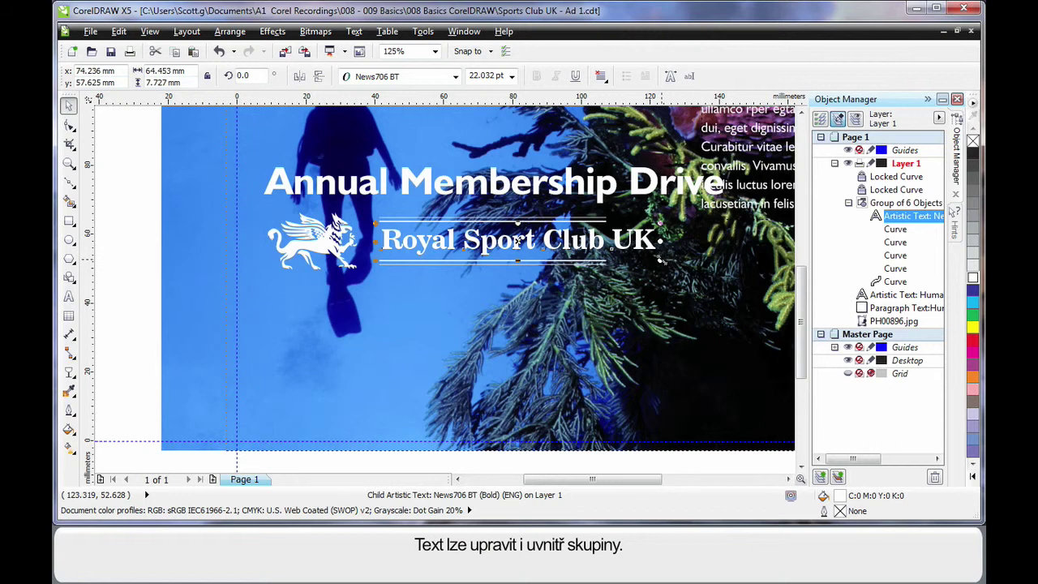
pyautogui.moveTo(661, 260); pyautogui.dragTo(612, 278)
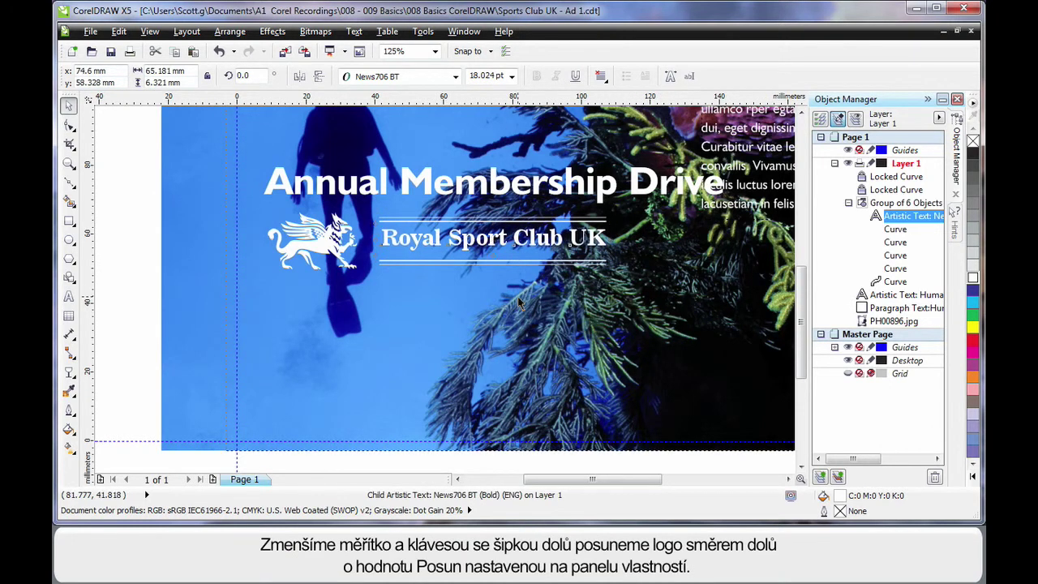
pyautogui.press('Down')
pyautogui.press('Down')
pyautogui.press('Down')
pyautogui.press('Down')
pyautogui.press('Down')
pyautogui.press('Down')
pyautogui.press('Down')
pyautogui.press('Down')
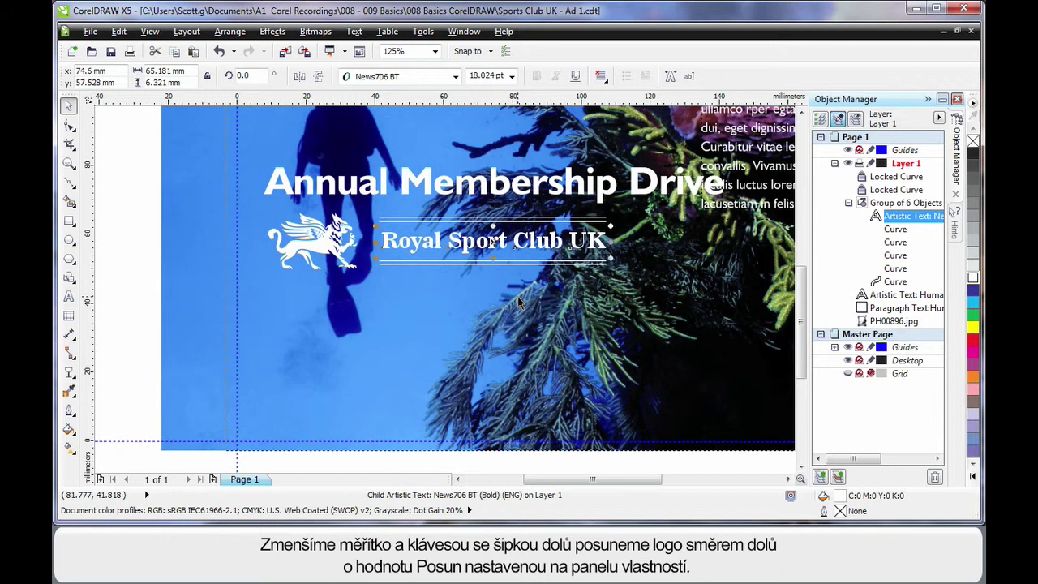
pyautogui.click(135, 235)
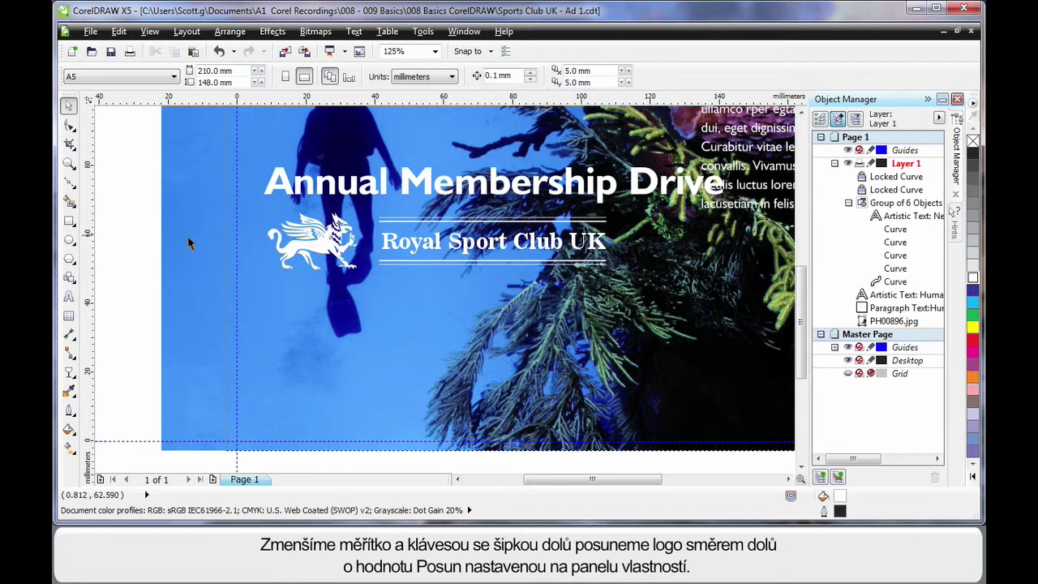
# Draw a paragraph text frame below the logo and place a copy to its right
pyautogui.click(69, 299)
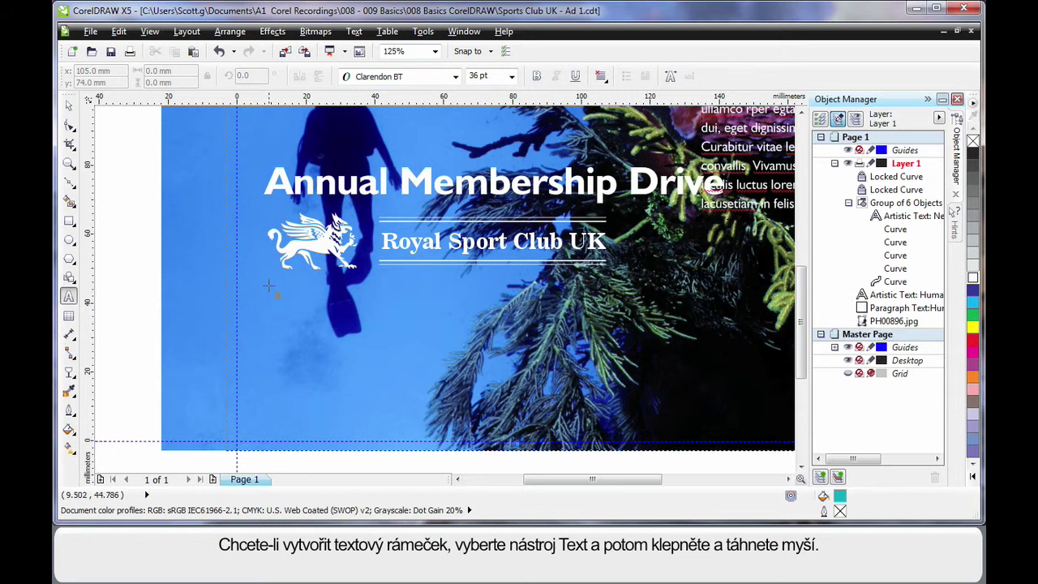
pyautogui.moveTo(269, 284); pyautogui.dragTo(417, 431)
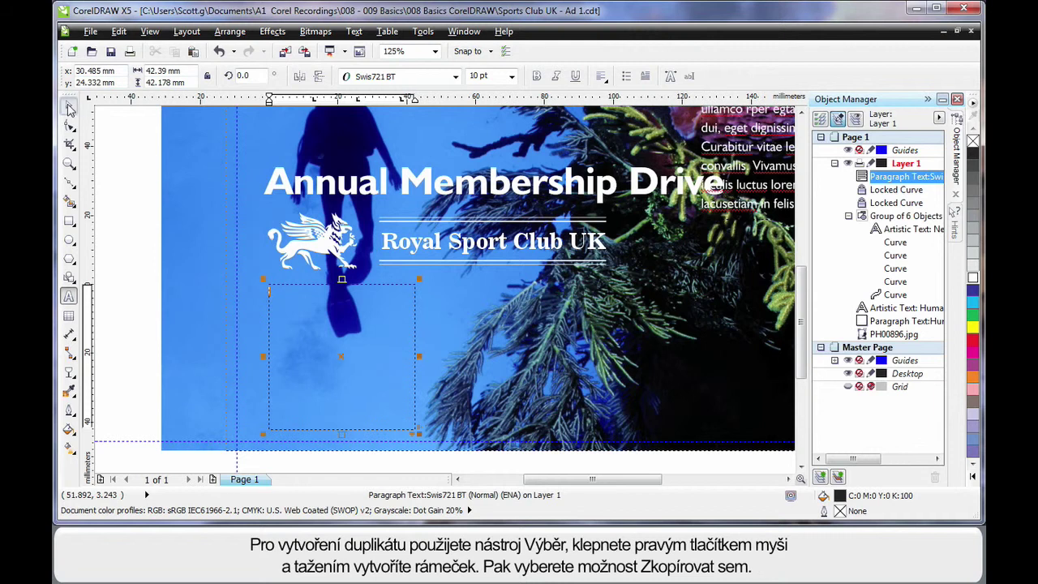
pyautogui.click(69, 105)
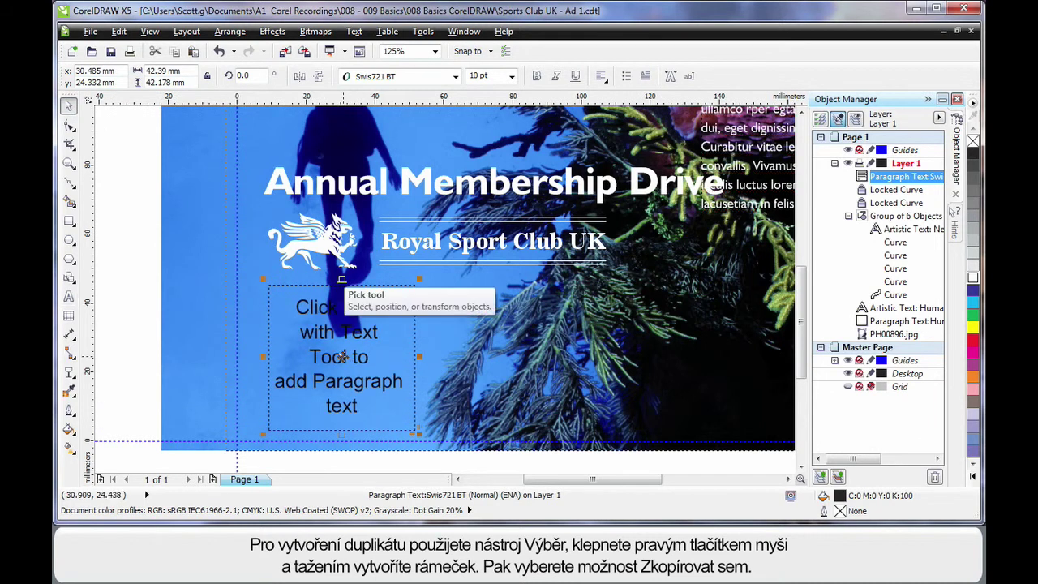
pyautogui.moveTo(341, 360); pyautogui.dragTo(504, 362)
pyautogui.click(547, 387)
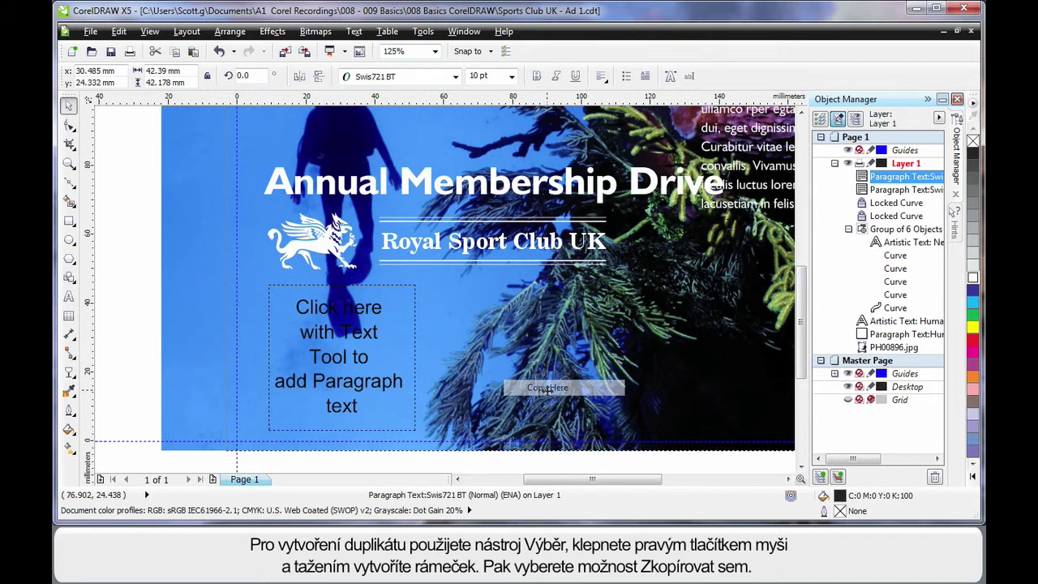
# Stretch both paragraph text frames wider to the right
pyautogui.moveTo(261, 280); pyautogui.dragTo(618, 459)
pyautogui.moveTo(579, 357); pyautogui.dragTo(609, 357)
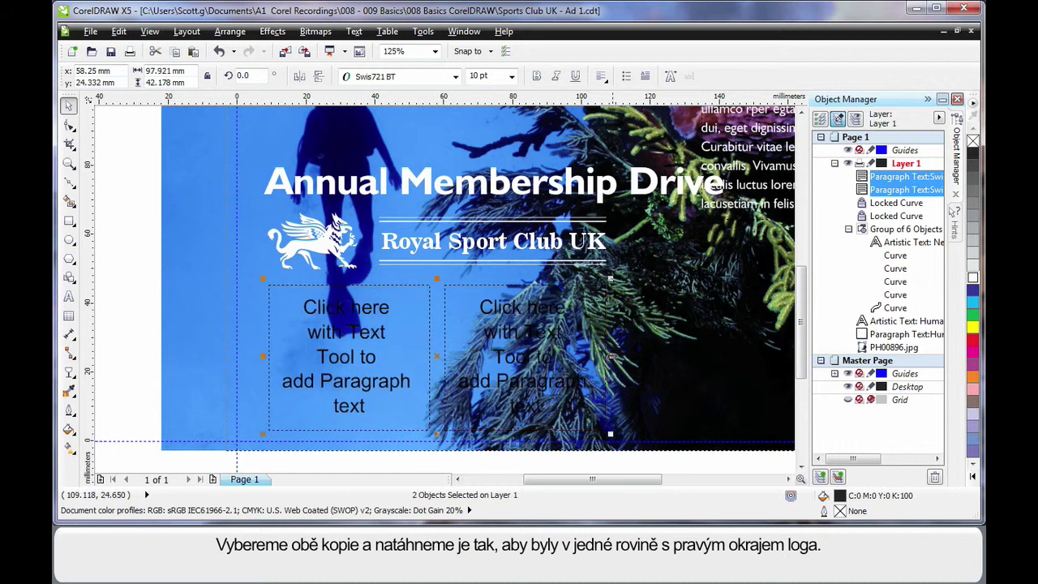
pyautogui.click(148, 309)
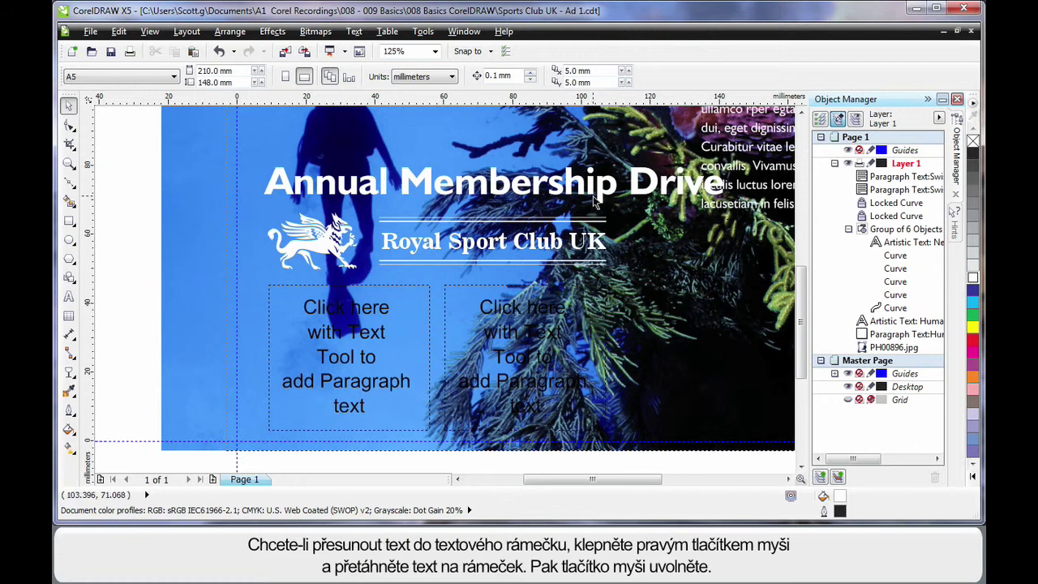
# Move the top-right placeholder paragraph text into the left frame with Move Into Text
pyautogui.click(740, 153)
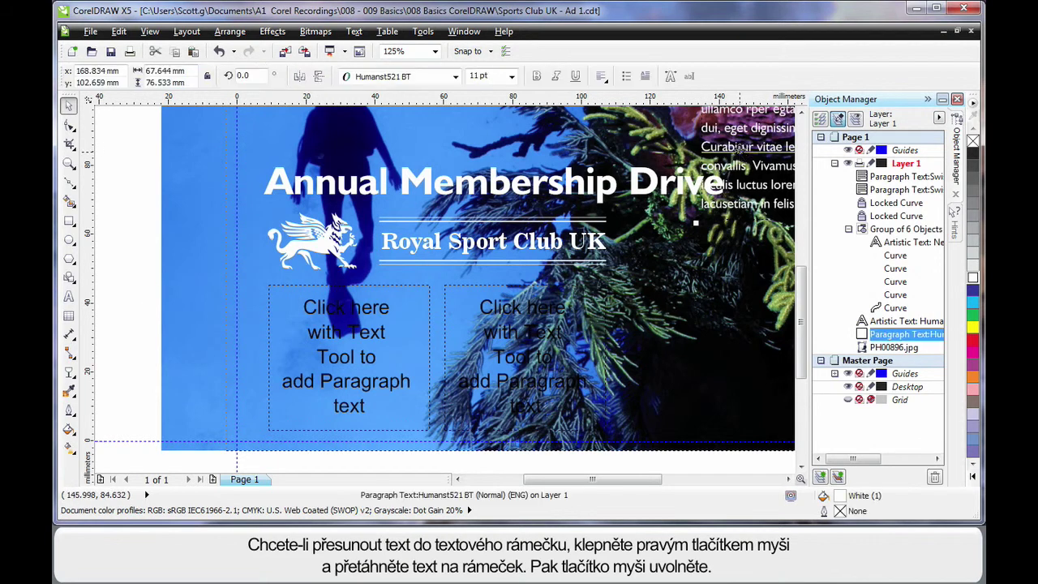
pyautogui.moveTo(738, 147); pyautogui.dragTo(412, 334)
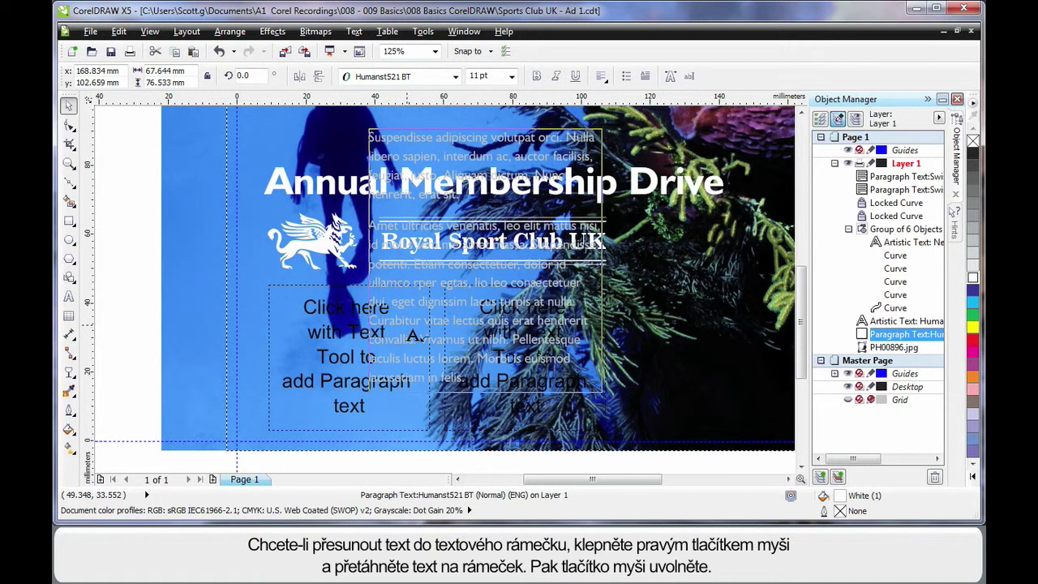
pyautogui.moveTo(412, 334); pyautogui.dragTo(409, 328)
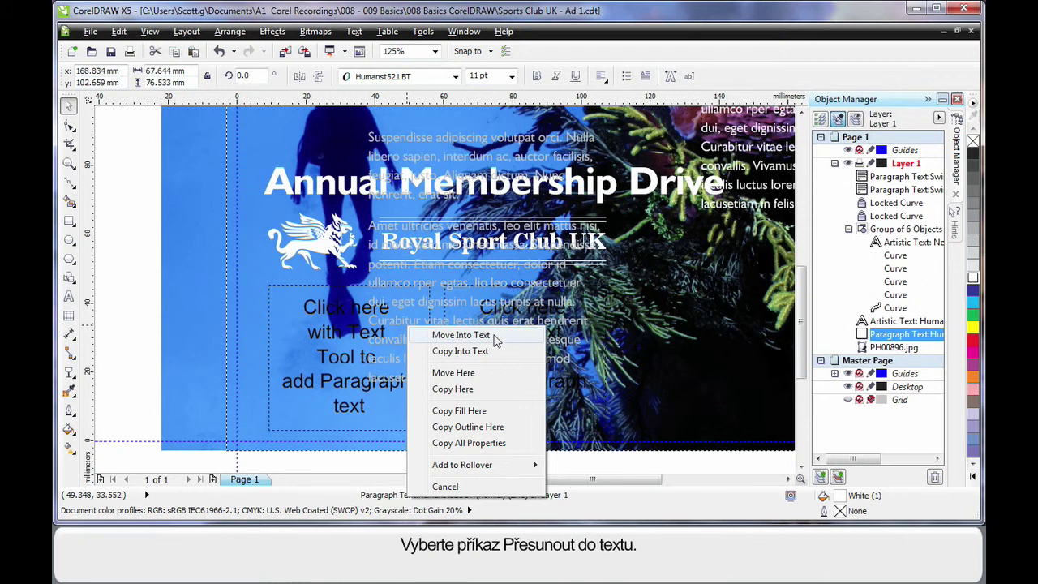
pyautogui.click(461, 335)
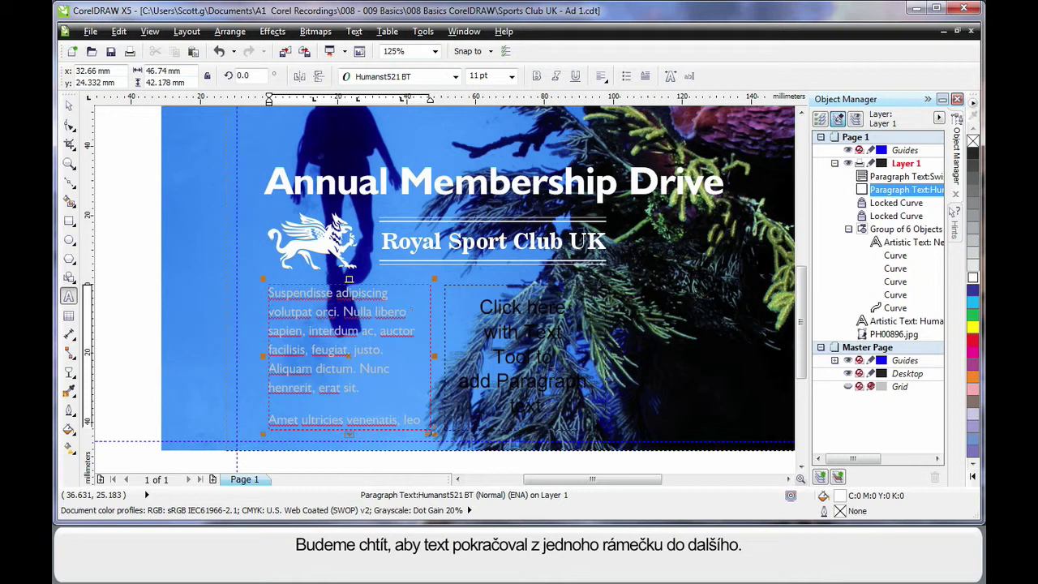
# Link the left frame's overflowing body text so it flows into the right-hand paragraph frame
pyautogui.click(349, 435)
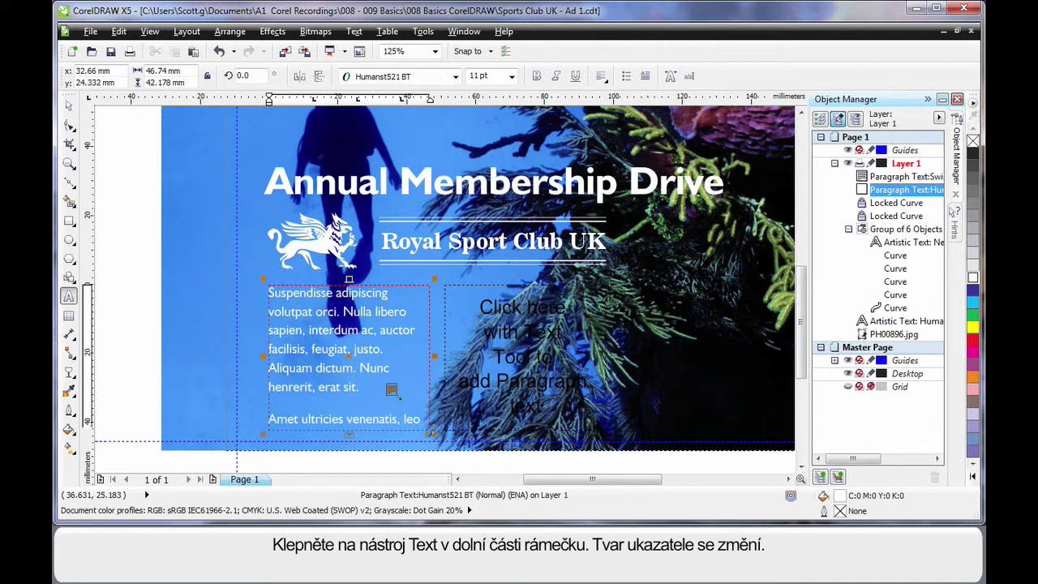
pyautogui.click(477, 337)
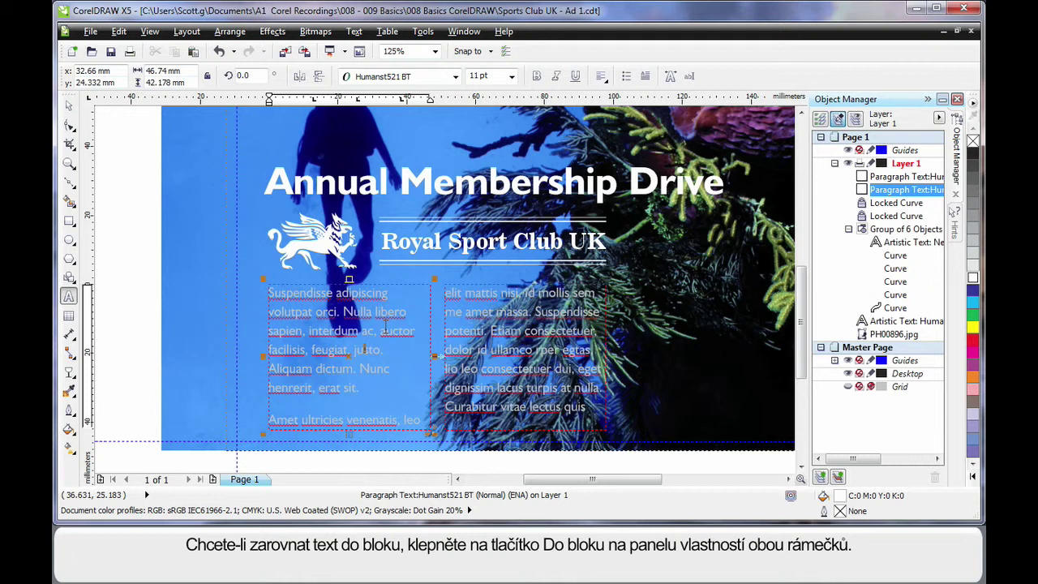
# Apply Full Justify alignment to the body text in both the left and right frames
pyautogui.click(601, 75)
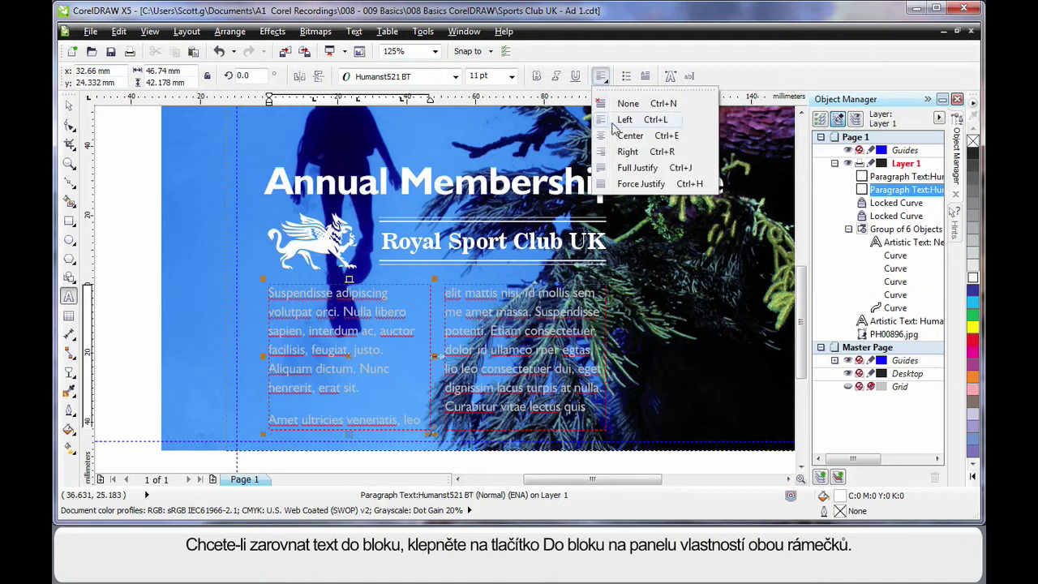
pyautogui.click(637, 169)
pyautogui.click(581, 342)
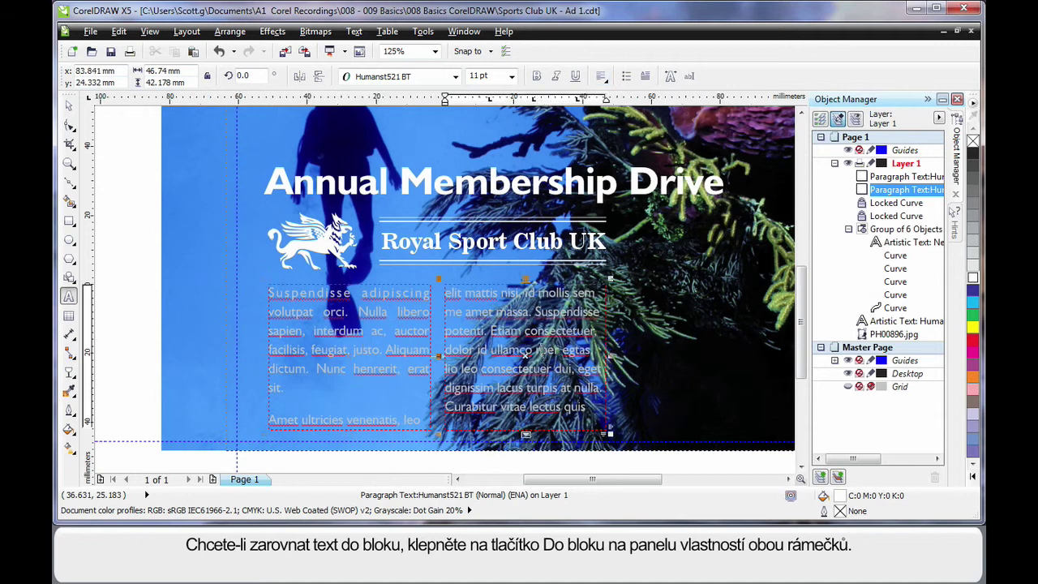
pyautogui.click(600, 75)
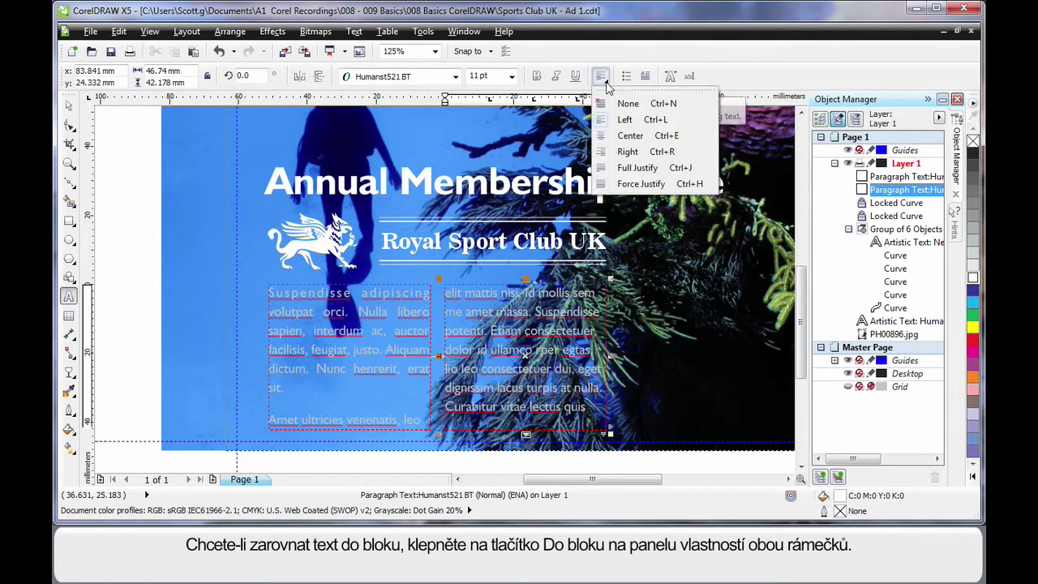
pyautogui.click(636, 168)
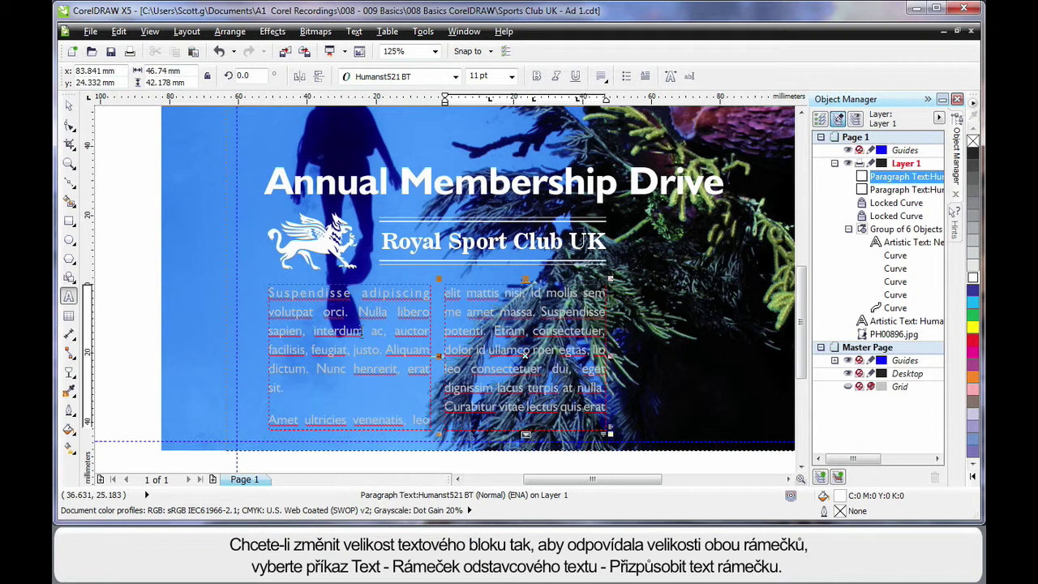
# Use Text > Paragraph Text Frame > Fit Text To Frame to size the body text to both frames
pyautogui.click(367, 348)
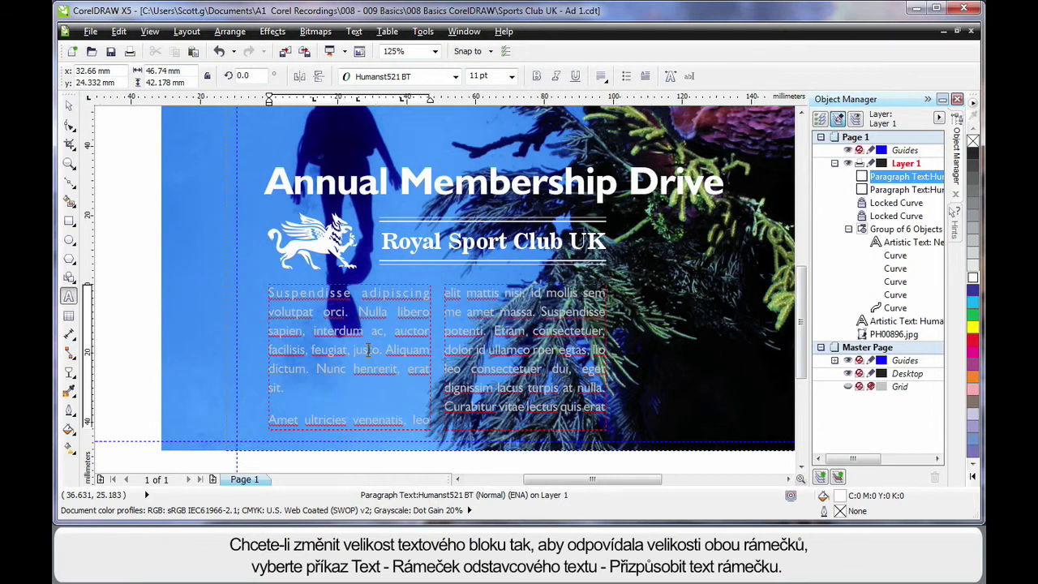
pyautogui.click(357, 32)
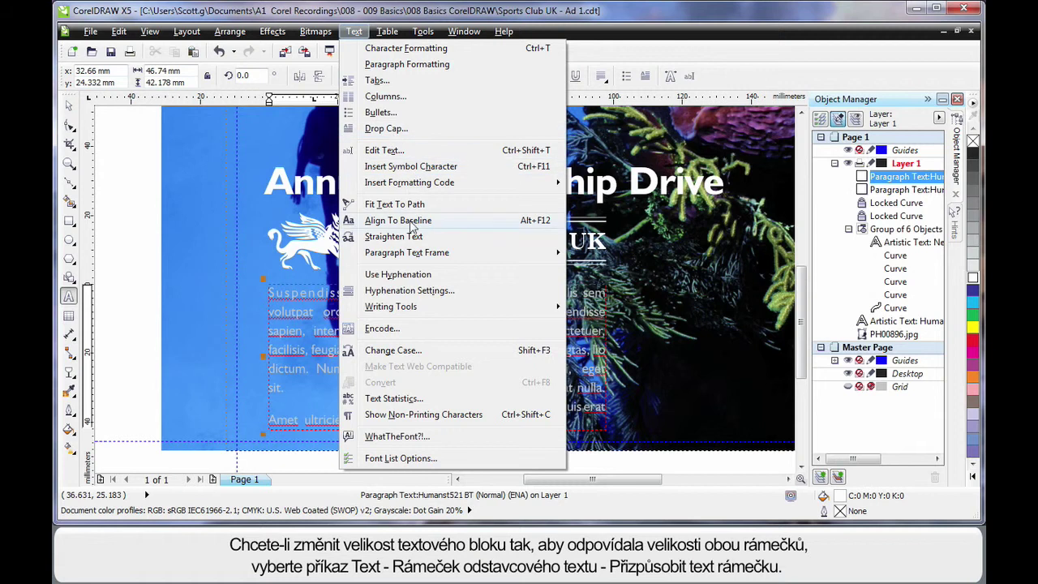
pyautogui.moveTo(403, 256)
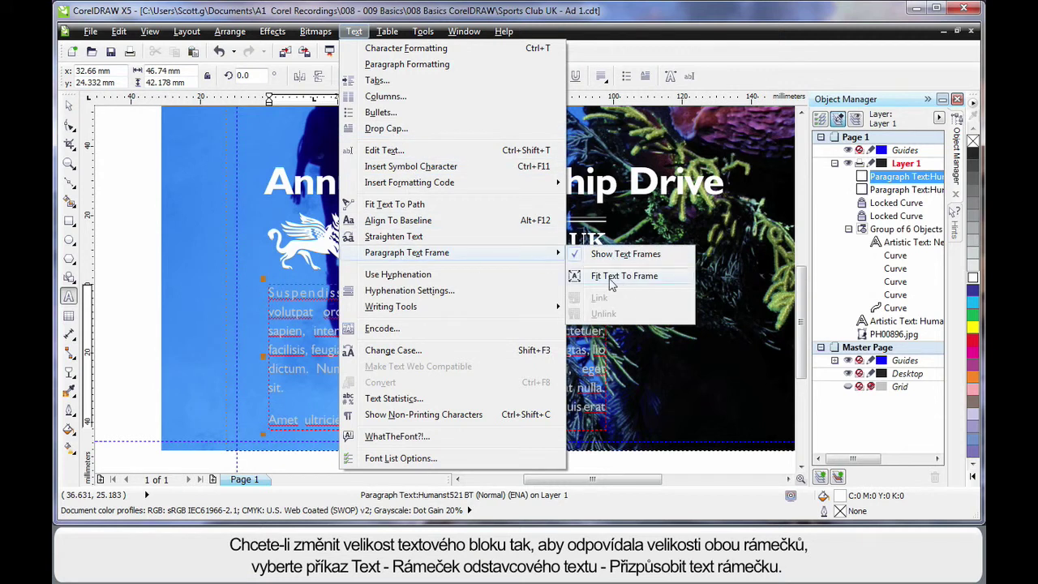
pyautogui.click(648, 278)
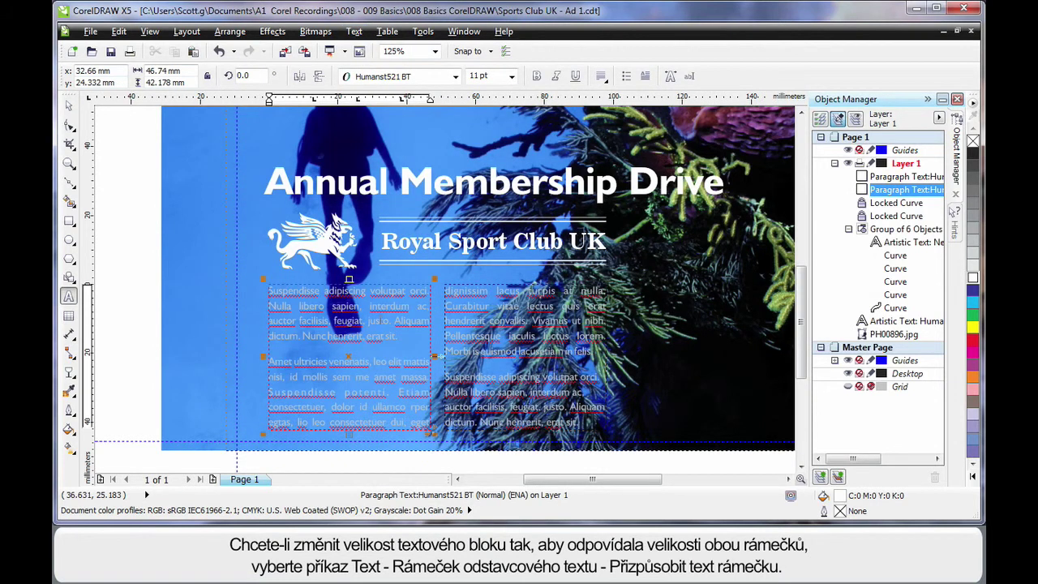
# Deselect the text frames and zoom to show all objects on the page
pyautogui.click(69, 106)
pyautogui.click(137, 157)
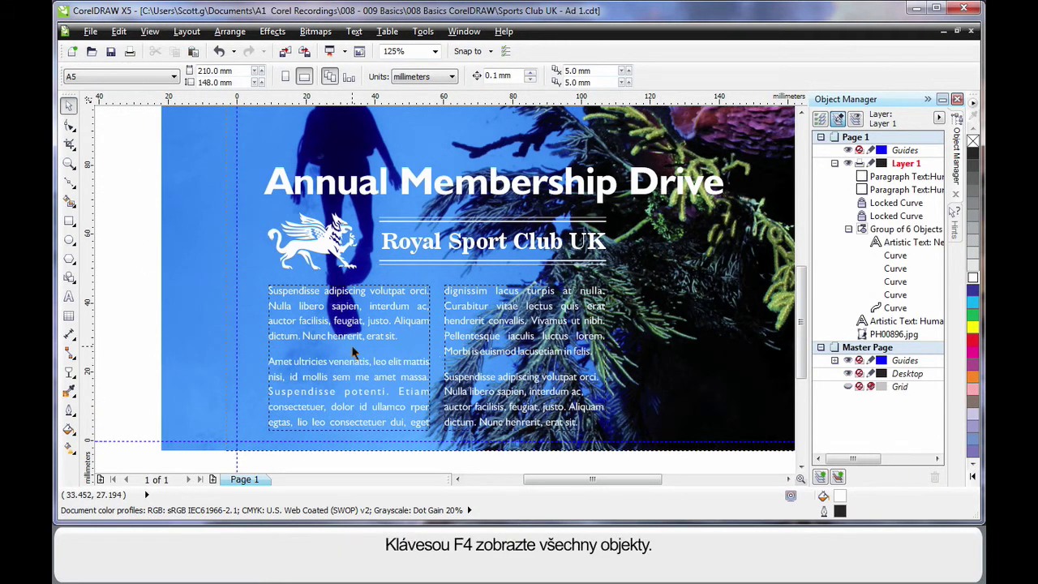
pyautogui.press('F4')
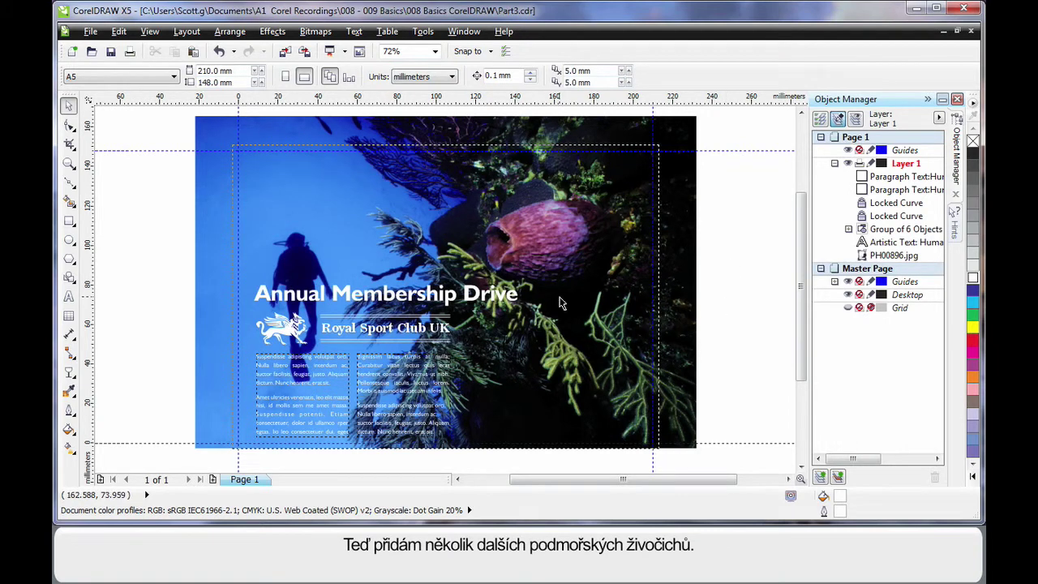
# Open the Import dialog to bring in external clip art images
pyautogui.click(284, 54)
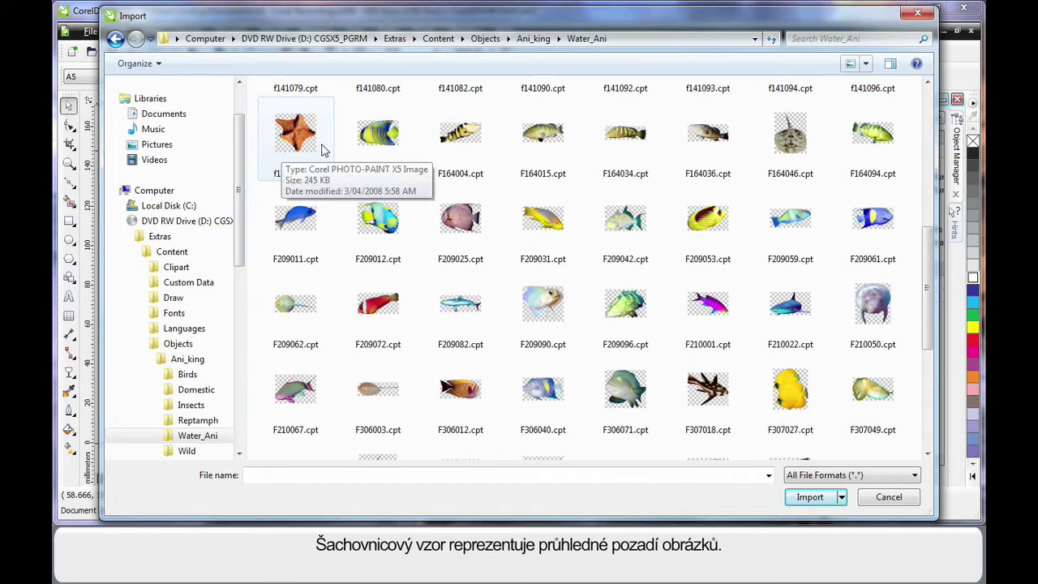
# Import the starfish f144043.cpt and yellow fish F307027.cpt together from the Water_Ani folder
pyautogui.click(295, 134)
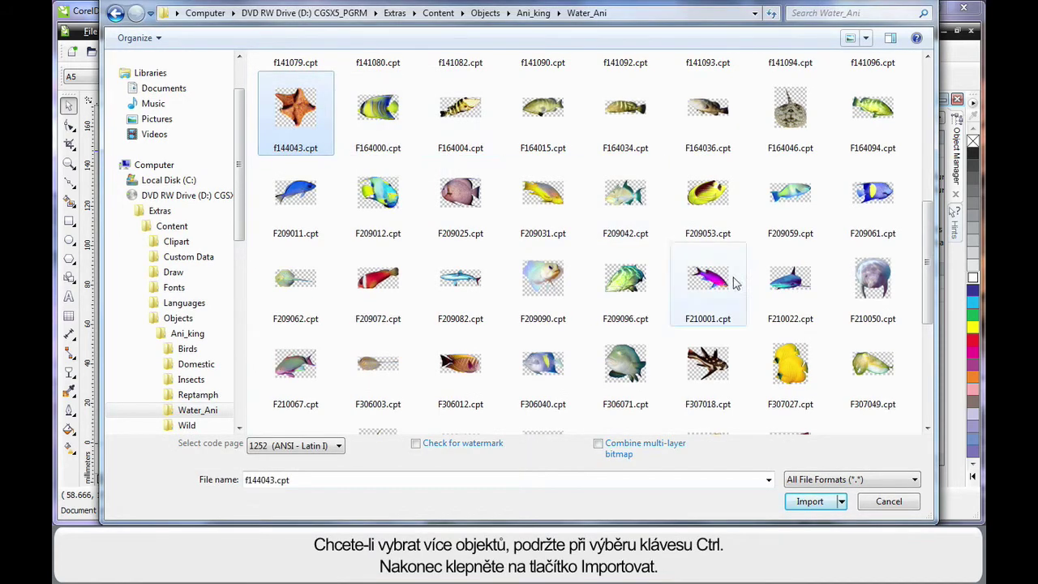
pyautogui.keyDown('ctrl'); pyautogui.click(795, 369); pyautogui.keyUp('ctrl')
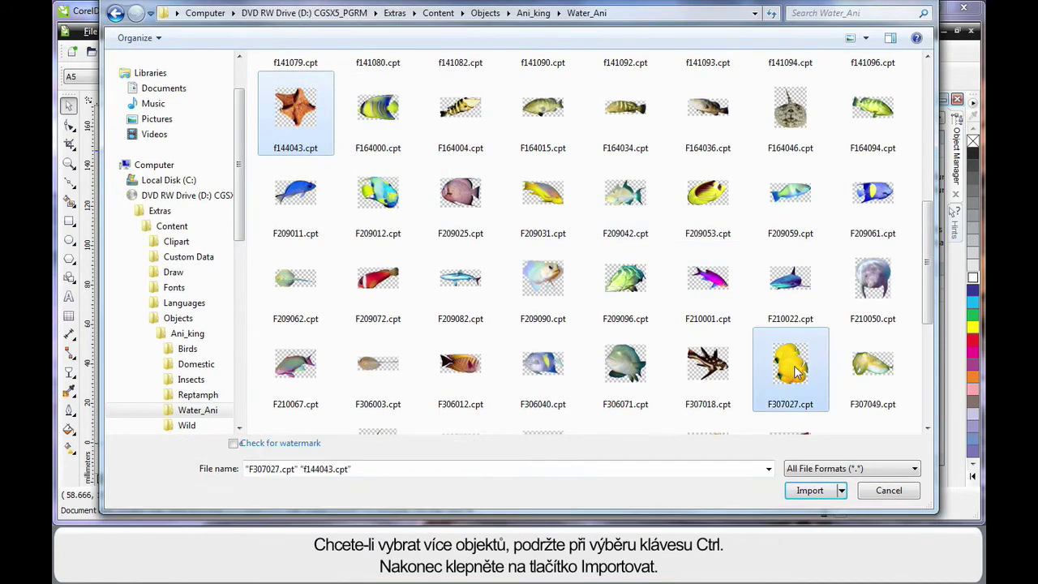
pyautogui.click(808, 489)
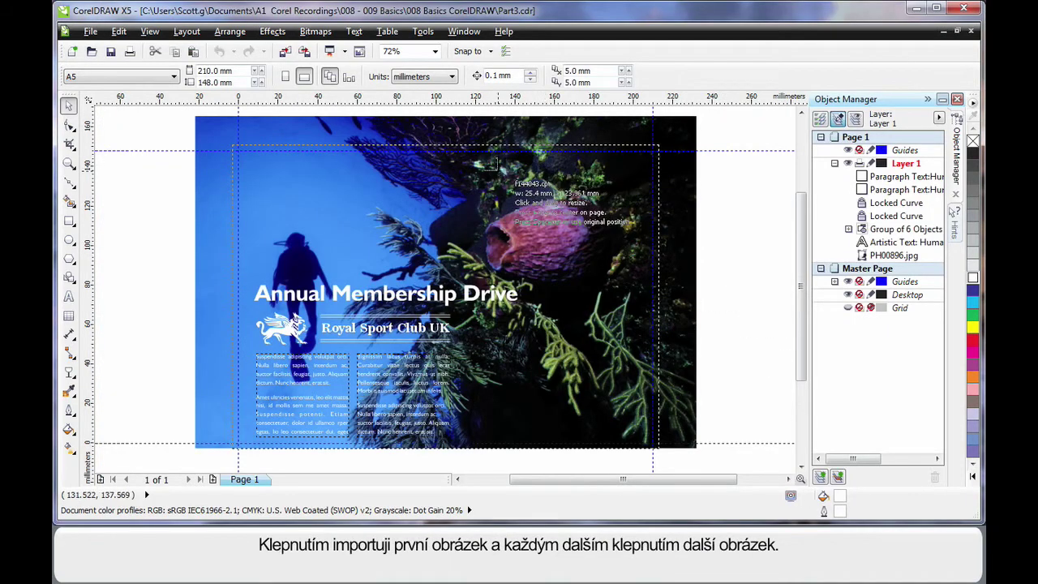
# Place the starfish above the purple sponge and the yellow fish lower right, scaled to about 141%
pyautogui.click(499, 172)
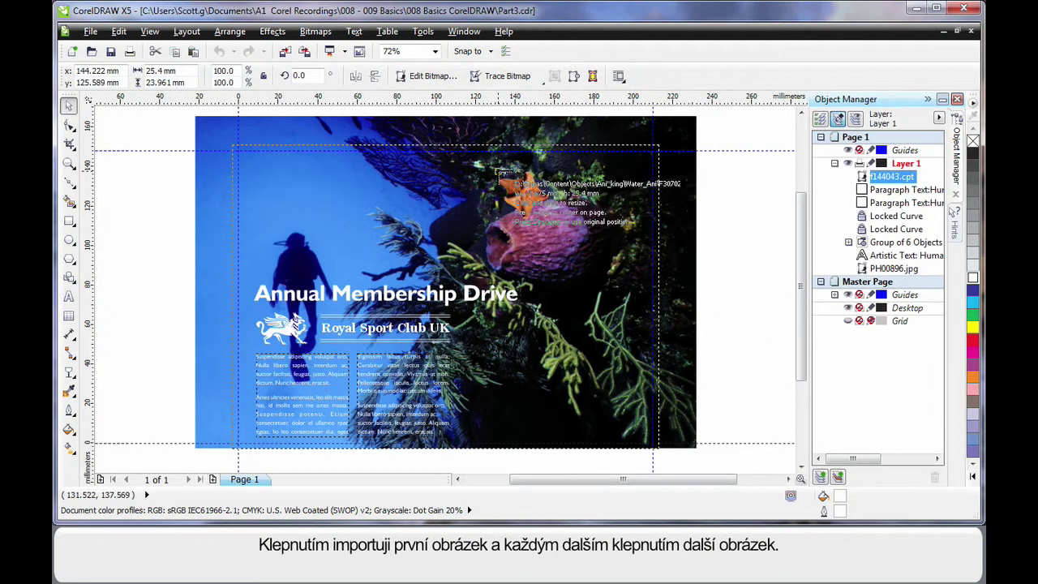
pyautogui.click(544, 306)
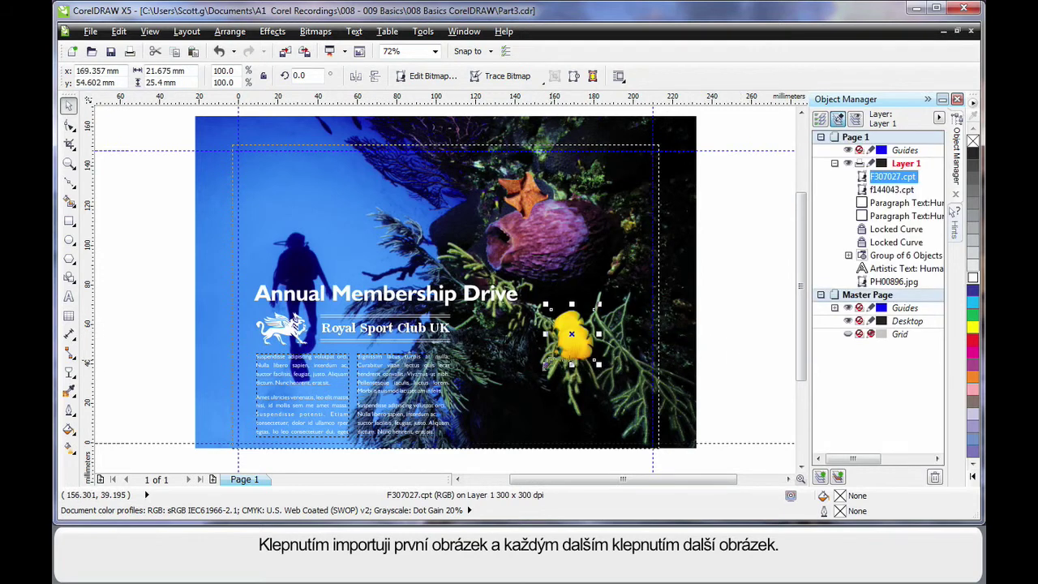
pyautogui.moveTo(546, 364); pyautogui.dragTo(520, 389)
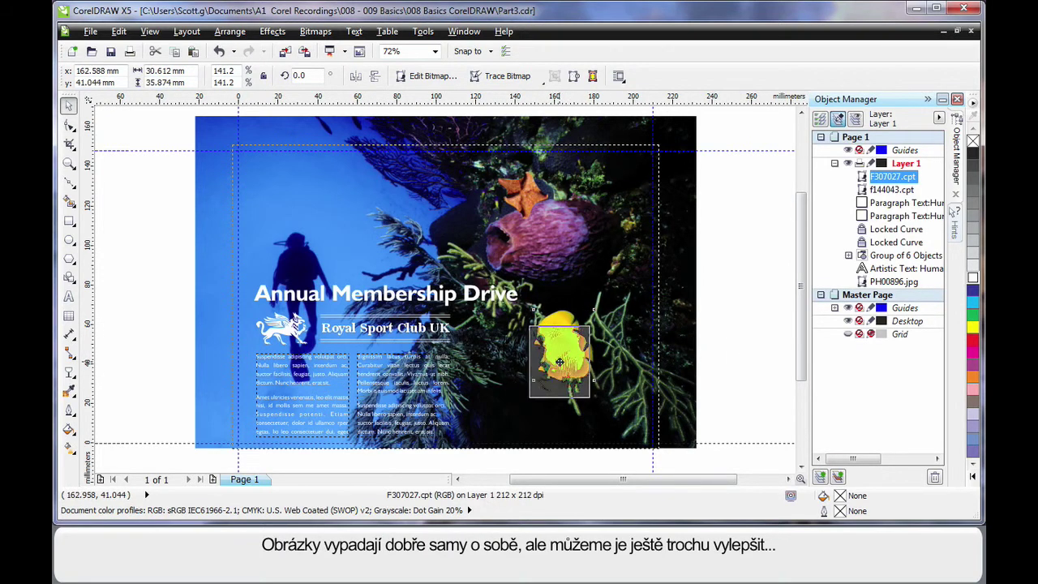
pyautogui.click(568, 348)
pyautogui.click(752, 340)
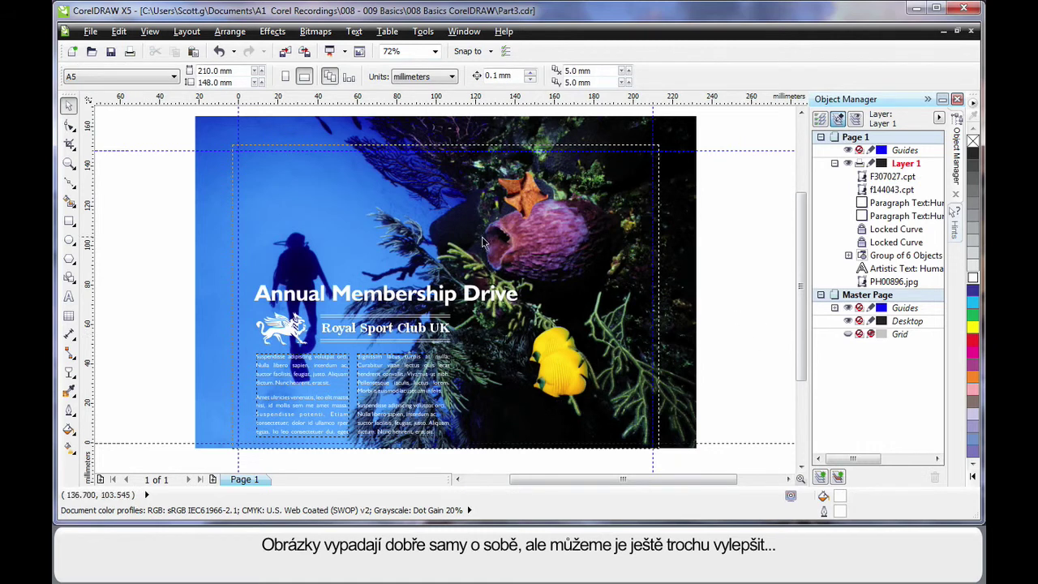
# Draw a circle above the Annual Membership Drive headline, filled black with no outline
pyautogui.click(69, 242)
pyautogui.moveTo(321, 189); pyautogui.dragTo(389, 243)
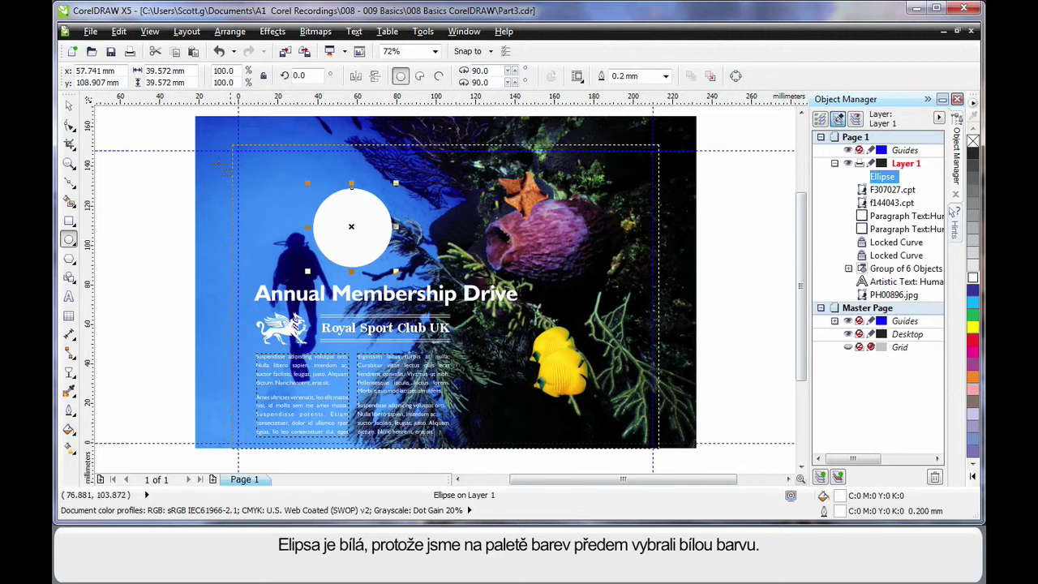
pyautogui.click(69, 105)
pyautogui.click(134, 189)
pyautogui.click(373, 216)
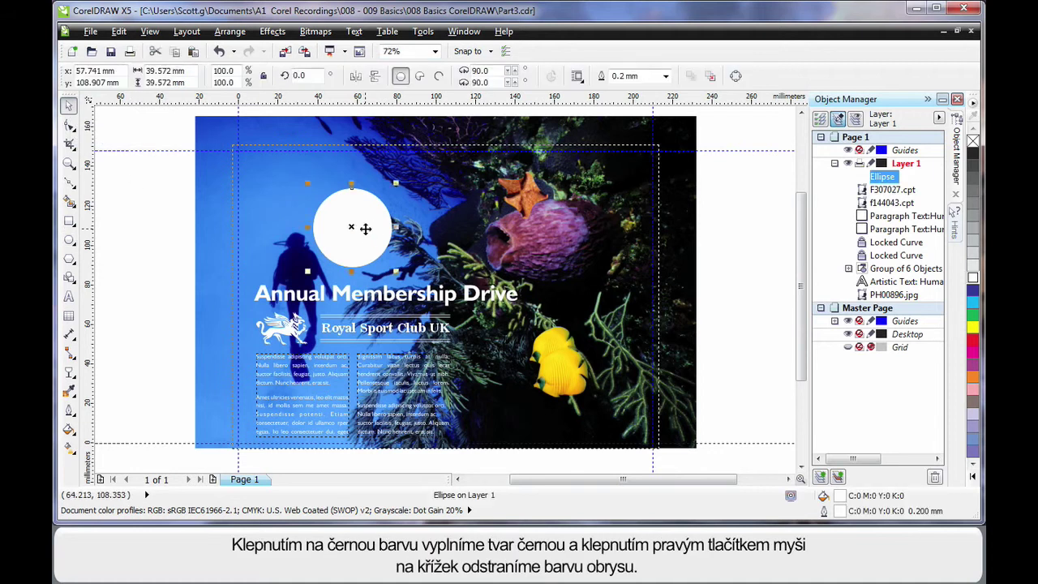
pyautogui.click(973, 154)
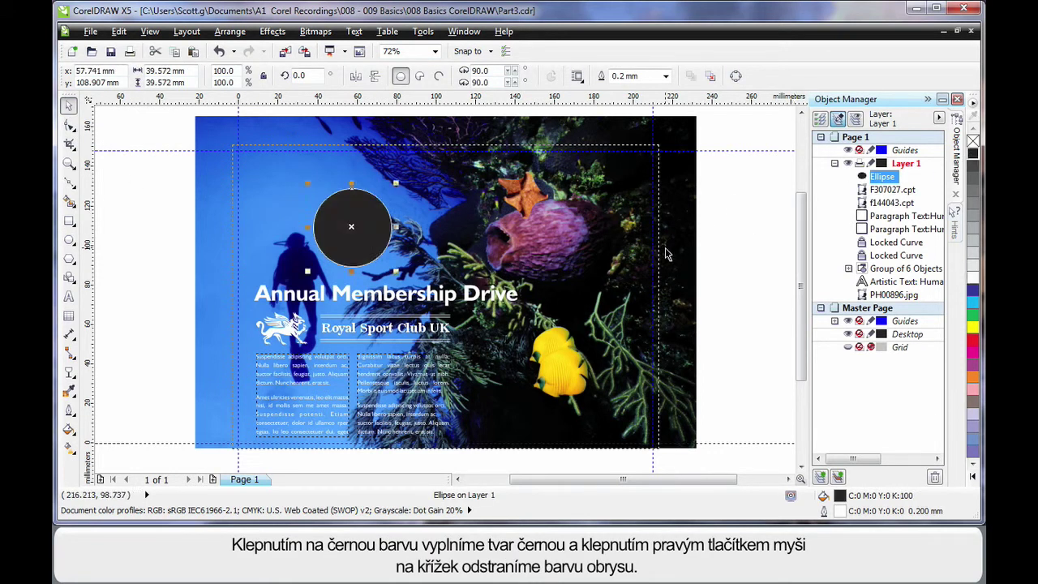
pyautogui.rightClick(973, 142)
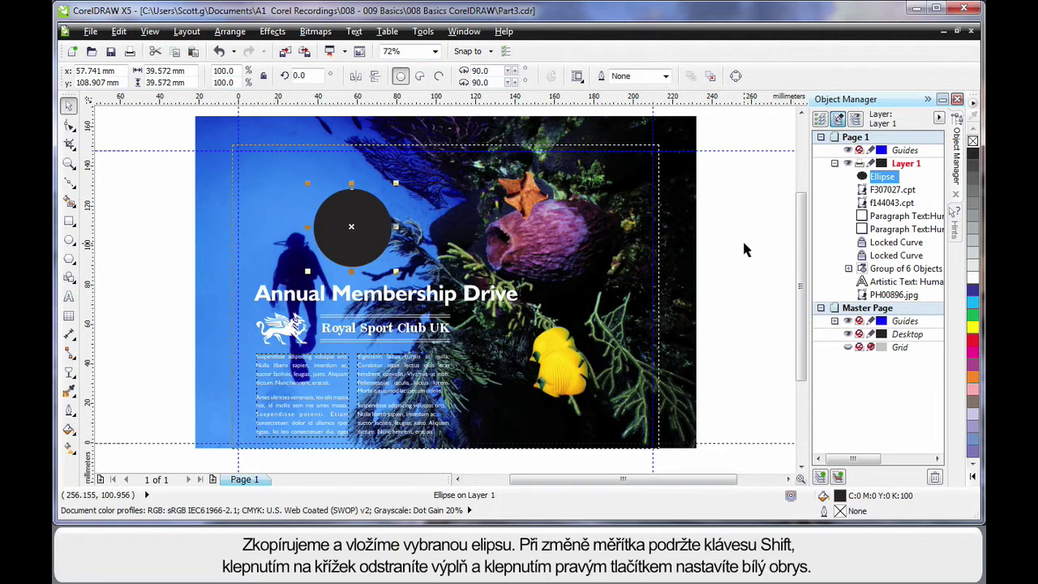
# Turn a slightly larger copy of the circle into an unfilled 0.5 mm white ring, then enlarge the inner circle
pyautogui.hotkey('ctrl', 'c')
pyautogui.hotkey('ctrl', 'v')
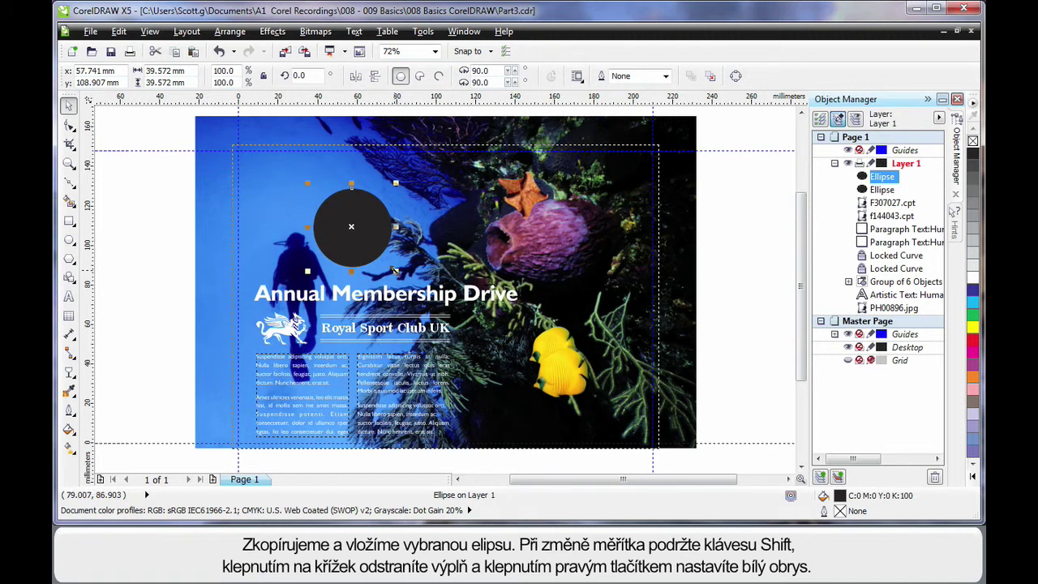
pyautogui.moveTo(395, 270); pyautogui.dragTo(398, 276)
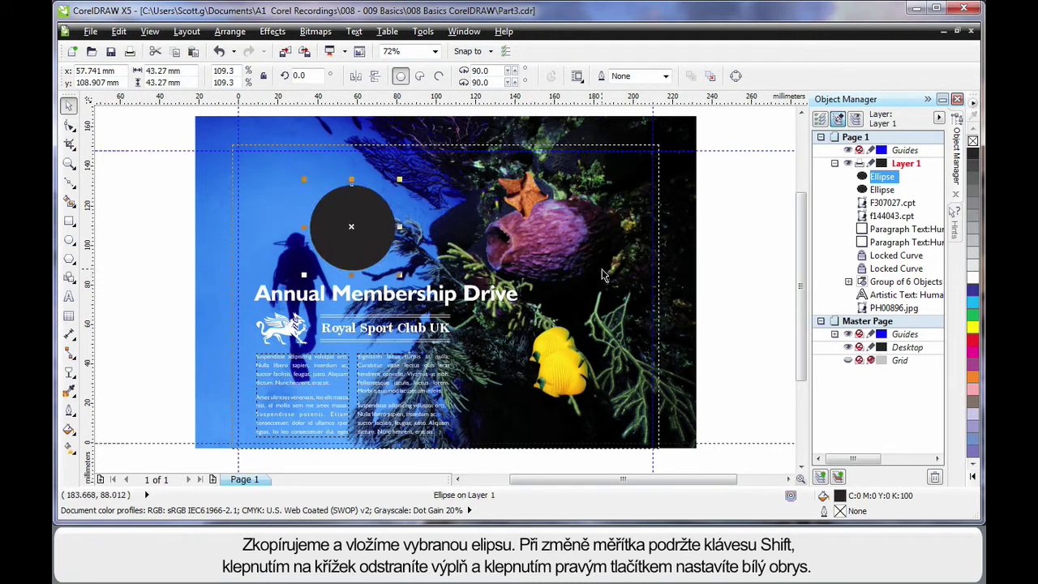
pyautogui.click(974, 144)
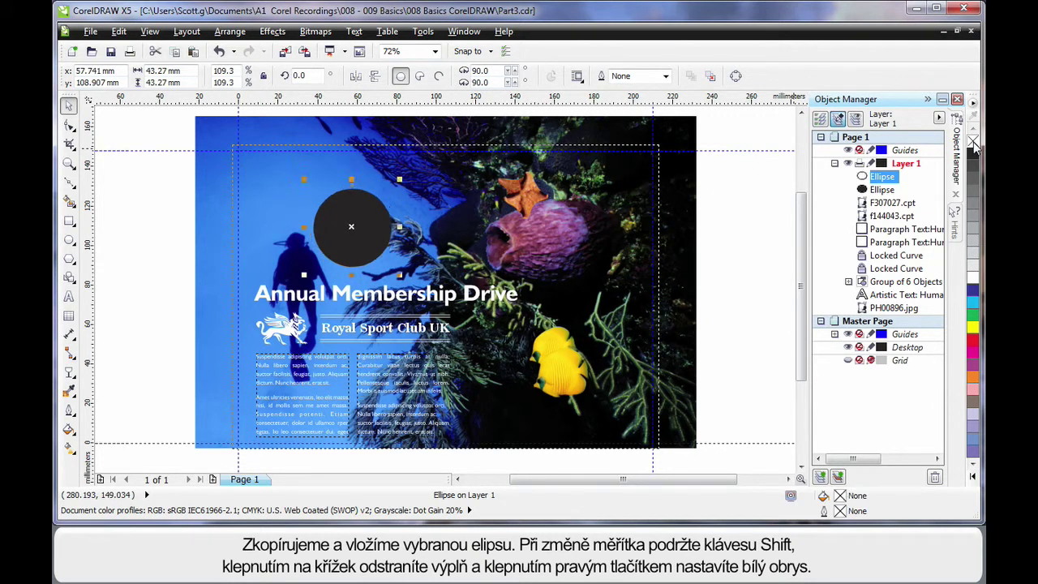
pyautogui.rightClick(972, 278)
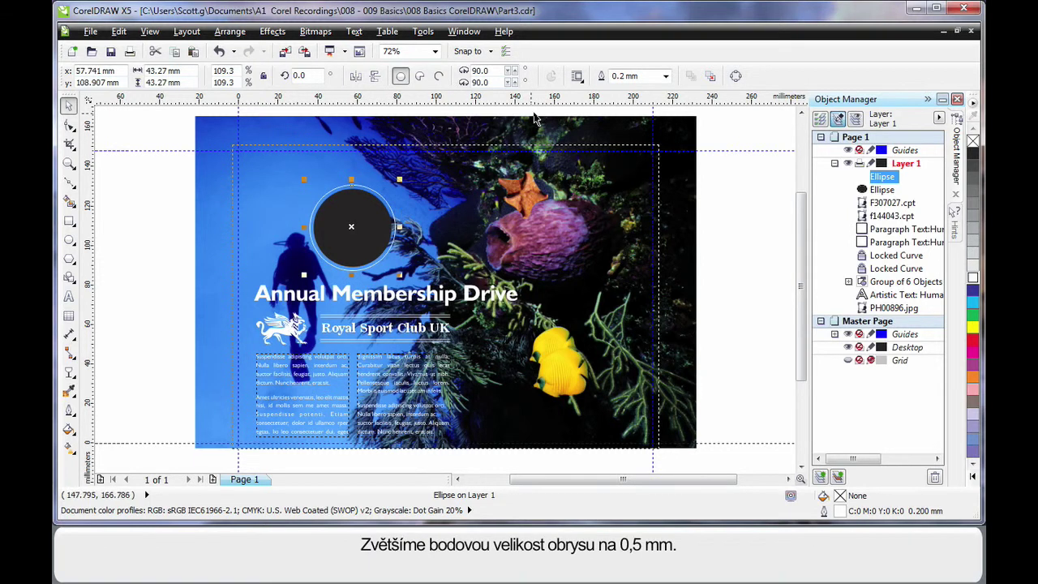
pyautogui.click(666, 76)
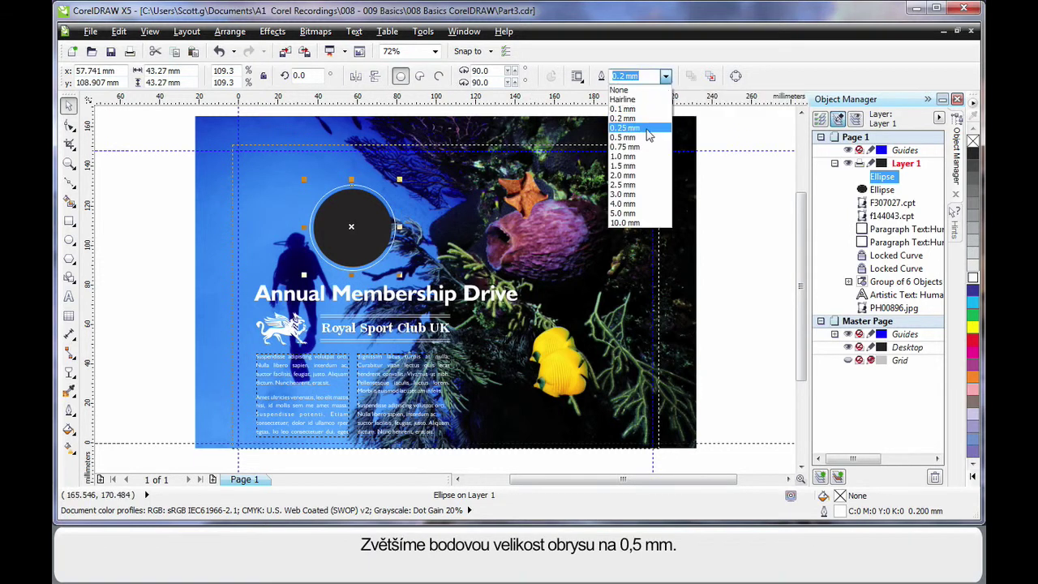
pyautogui.click(648, 138)
pyautogui.click(726, 213)
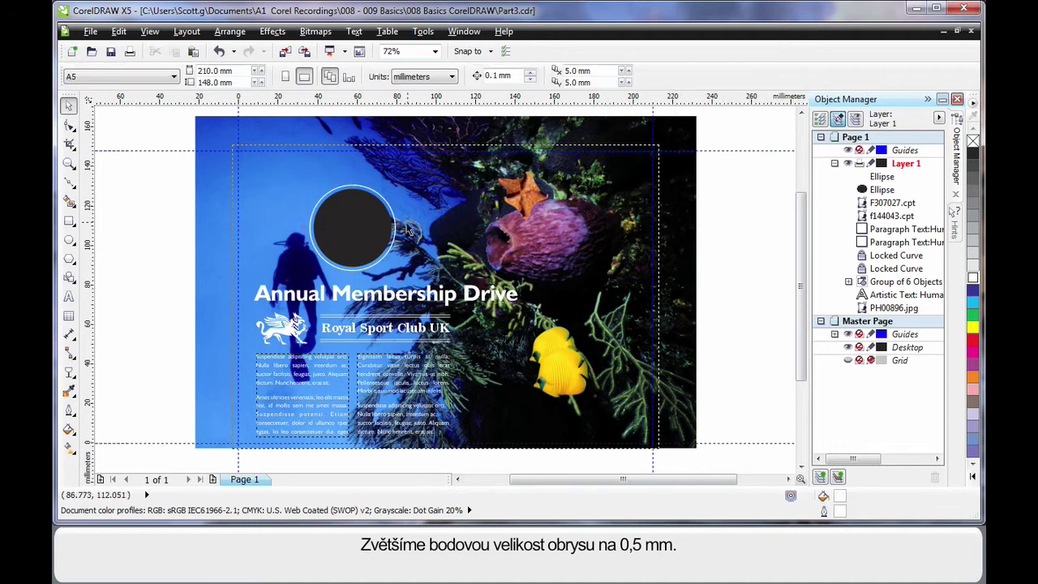
pyautogui.click(365, 237)
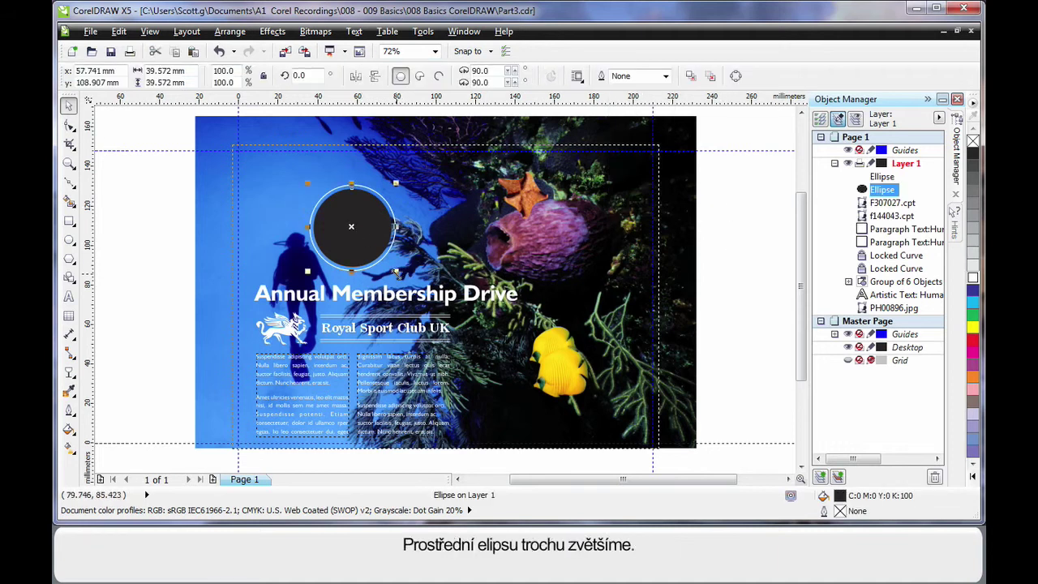
pyautogui.moveTo(395, 272); pyautogui.dragTo(398, 274)
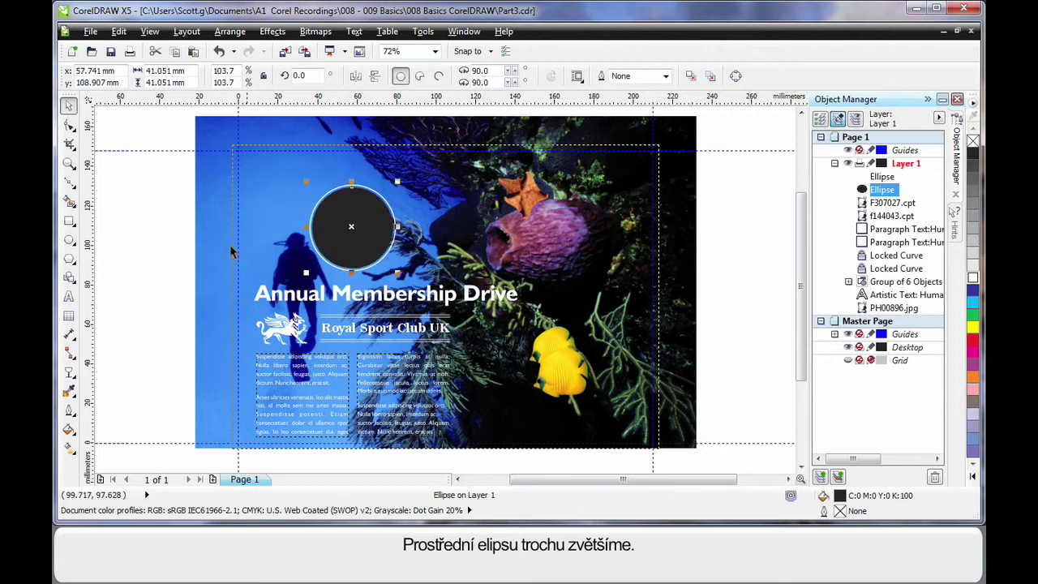
# Duplicate the circle-and-ring pair to the right and move the copy over the yellow fish
pyautogui.moveTo(164, 162); pyautogui.dragTo(606, 247)
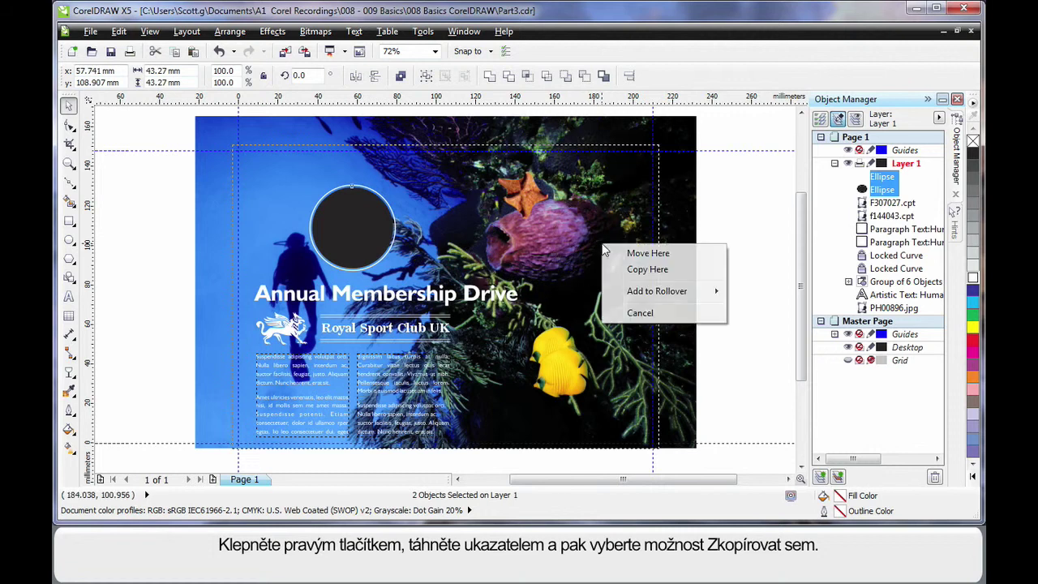
pyautogui.click(649, 272)
pyautogui.click(738, 203)
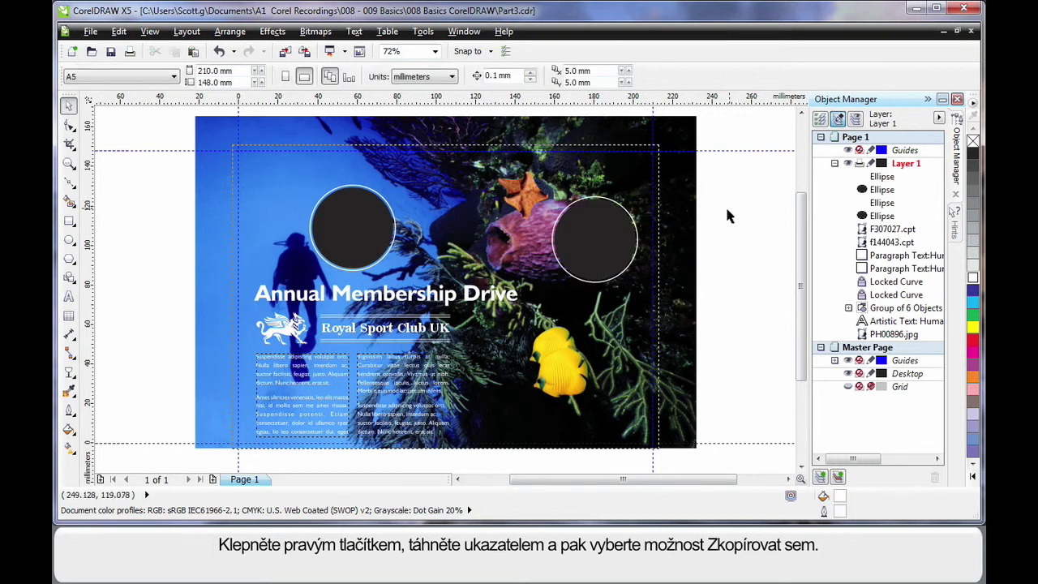
pyautogui.moveTo(709, 173); pyautogui.dragTo(543, 312)
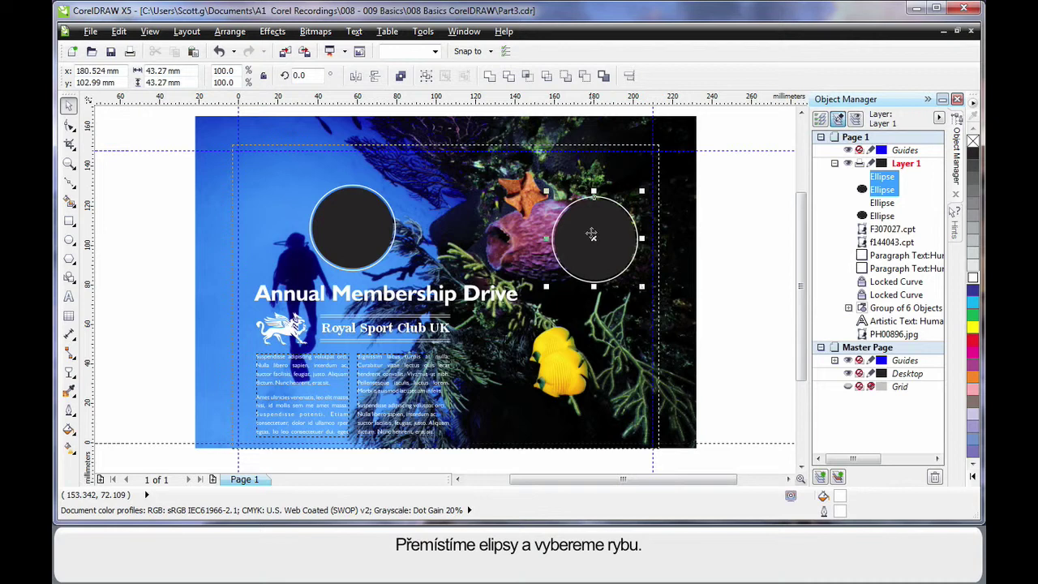
pyautogui.moveTo(591, 234); pyautogui.dragTo(523, 386)
# Bring the yellow fish image to the top and resize it to fill the copied circle
pyautogui.click(729, 323)
pyautogui.click(562, 341)
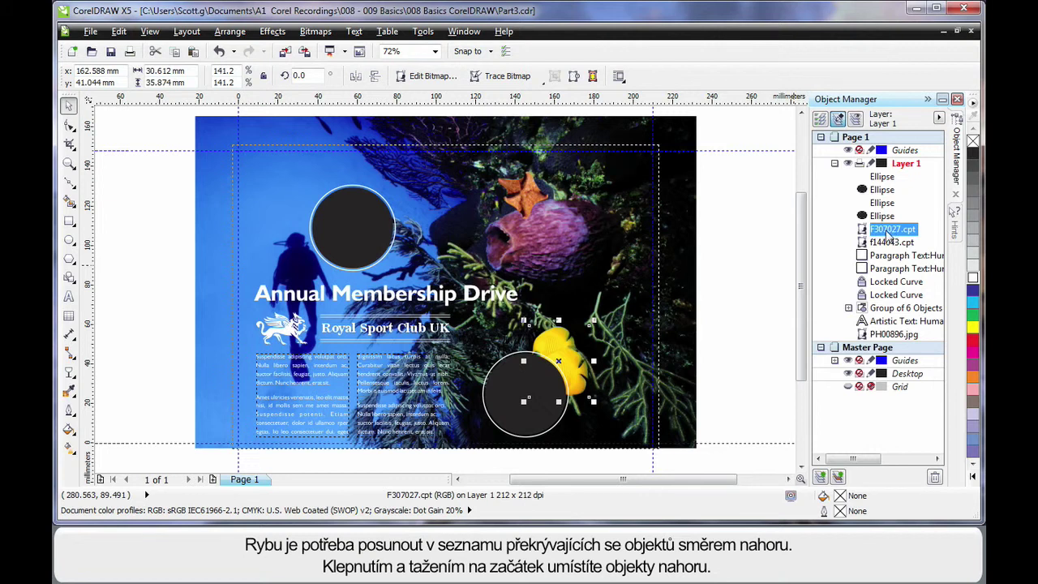
pyautogui.moveTo(889, 236); pyautogui.dragTo(887, 179)
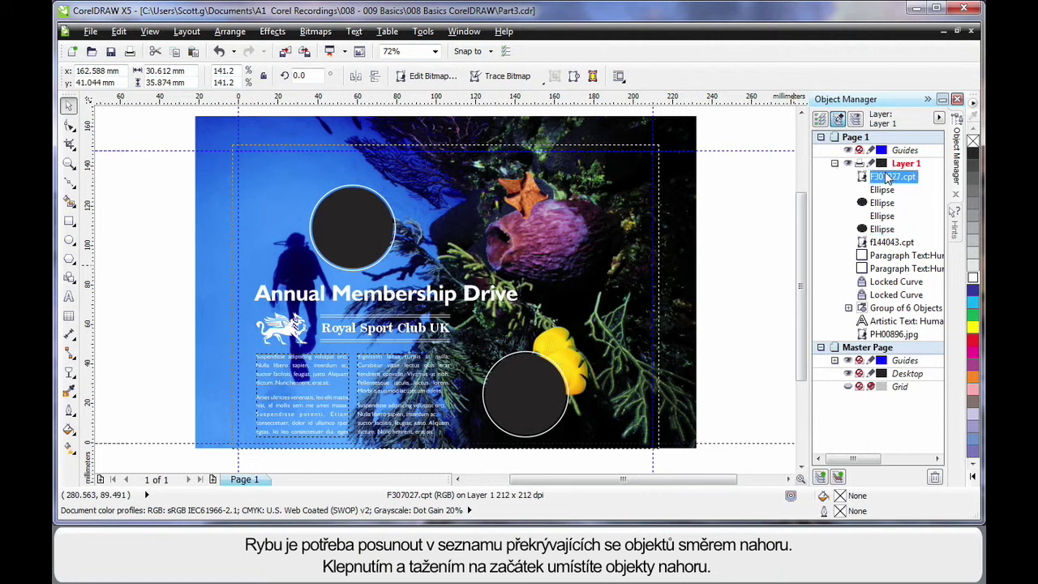
pyautogui.moveTo(558, 363); pyautogui.dragTo(525, 393)
pyautogui.moveTo(561, 354); pyautogui.dragTo(567, 344)
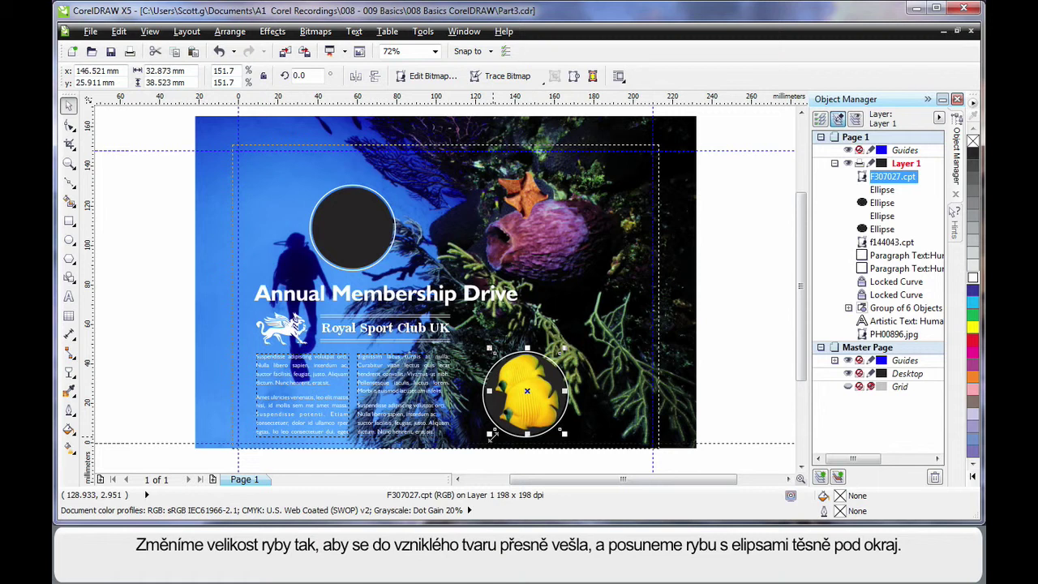
pyautogui.moveTo(491, 430); pyautogui.dragTo(484, 438)
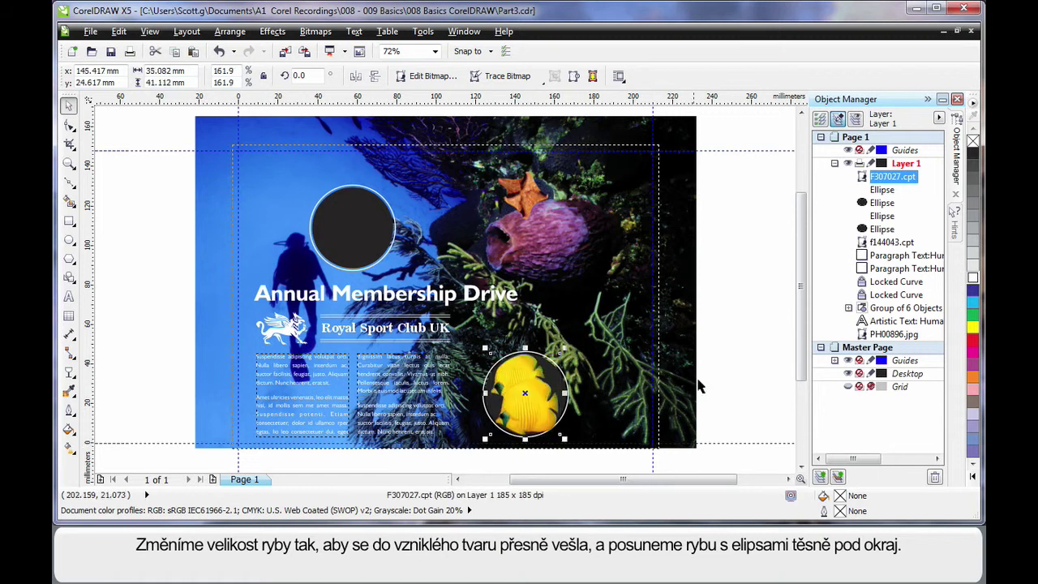
# Move the fish and its two circles down onto the page's bottom edge
pyautogui.keyDown('shift'); pyautogui.click(882, 202); pyautogui.keyUp('shift')
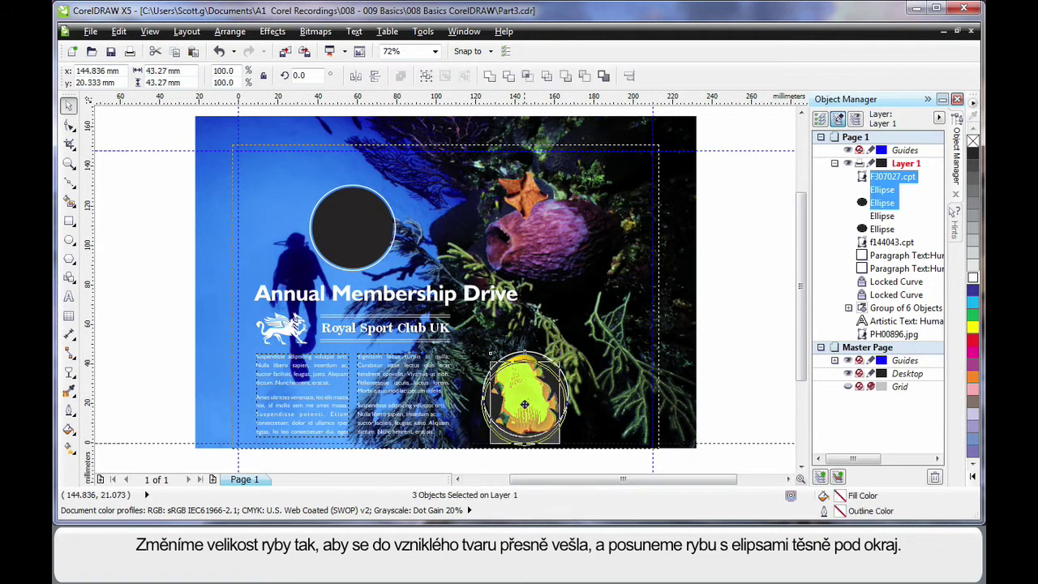
pyautogui.moveTo(522, 415); pyautogui.dragTo(517, 417)
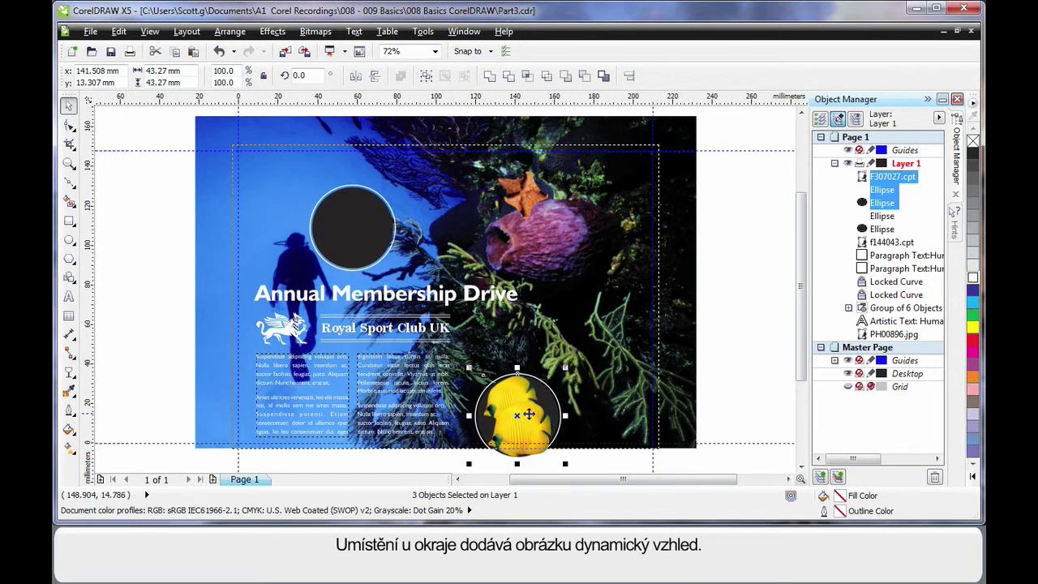
pyautogui.moveTo(518, 418); pyautogui.dragTo(517, 419)
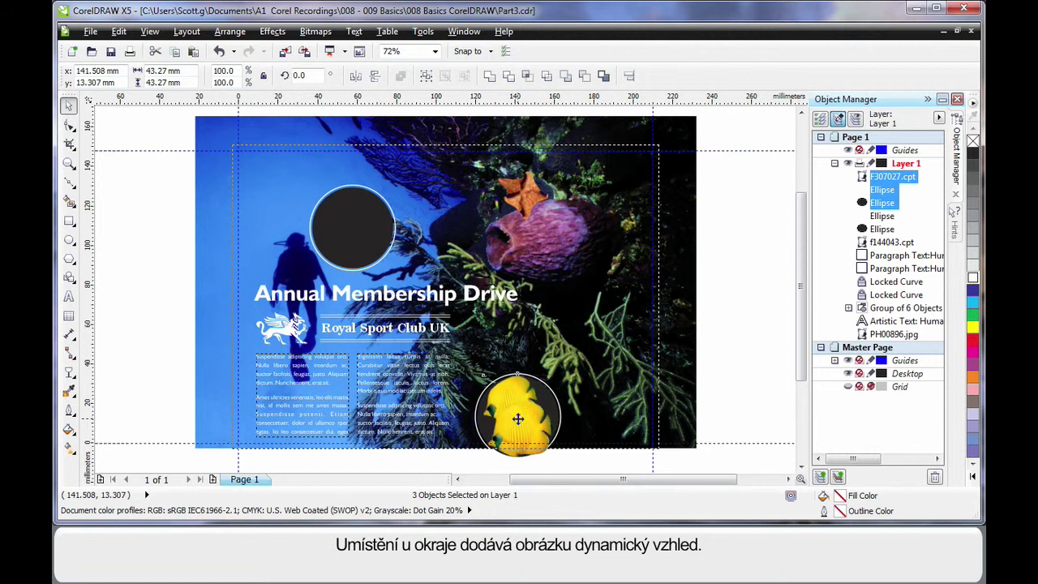
pyautogui.click(727, 338)
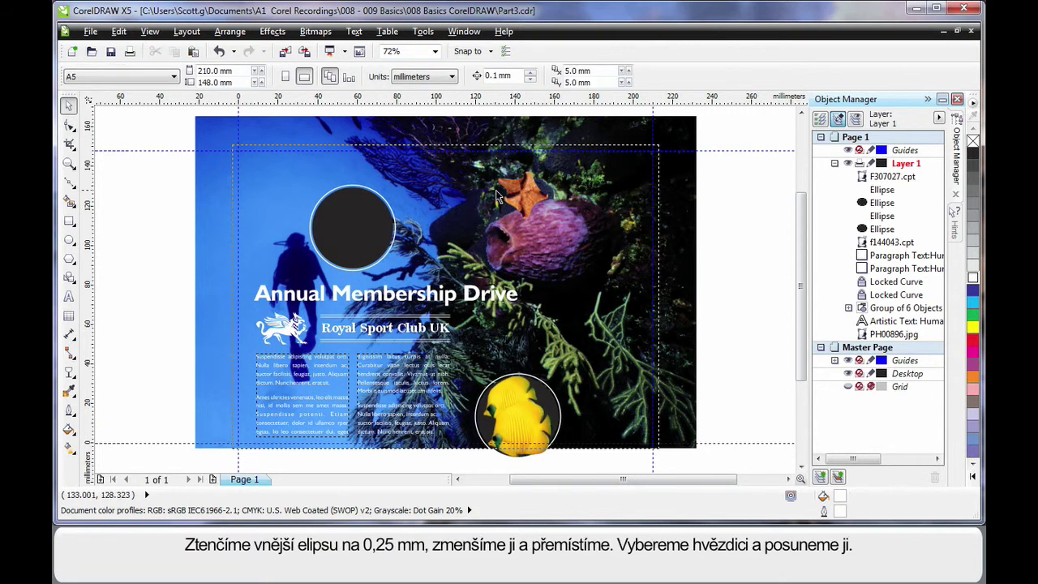
# Thin the left ring's outline to 0.25 mm and move that circle pair beside the fish circle
pyautogui.click(391, 215)
pyautogui.click(666, 76)
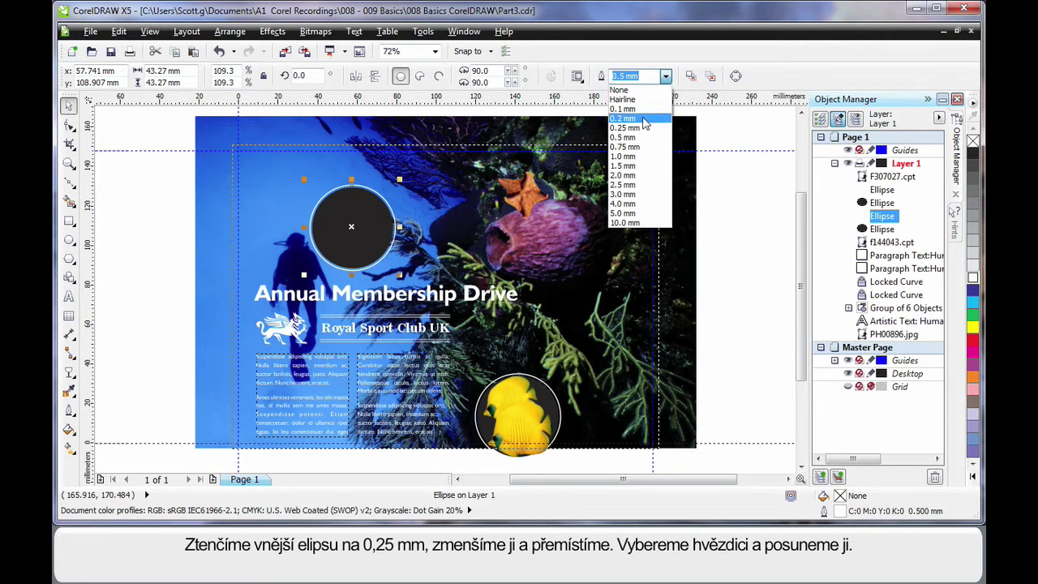
pyautogui.click(644, 128)
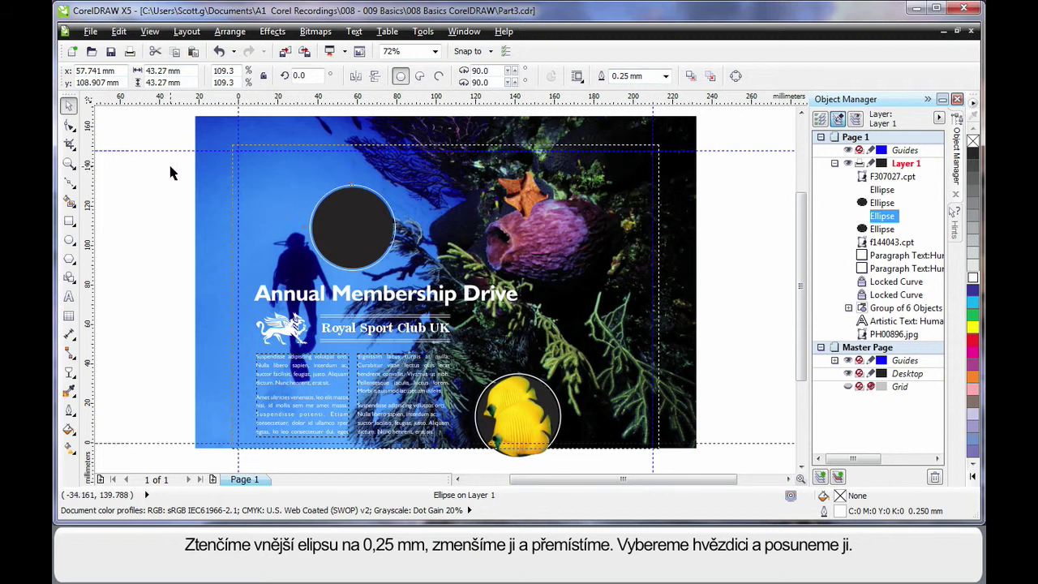
pyautogui.moveTo(170, 167); pyautogui.dragTo(352, 228)
pyautogui.moveTo(535, 320); pyautogui.dragTo(570, 371)
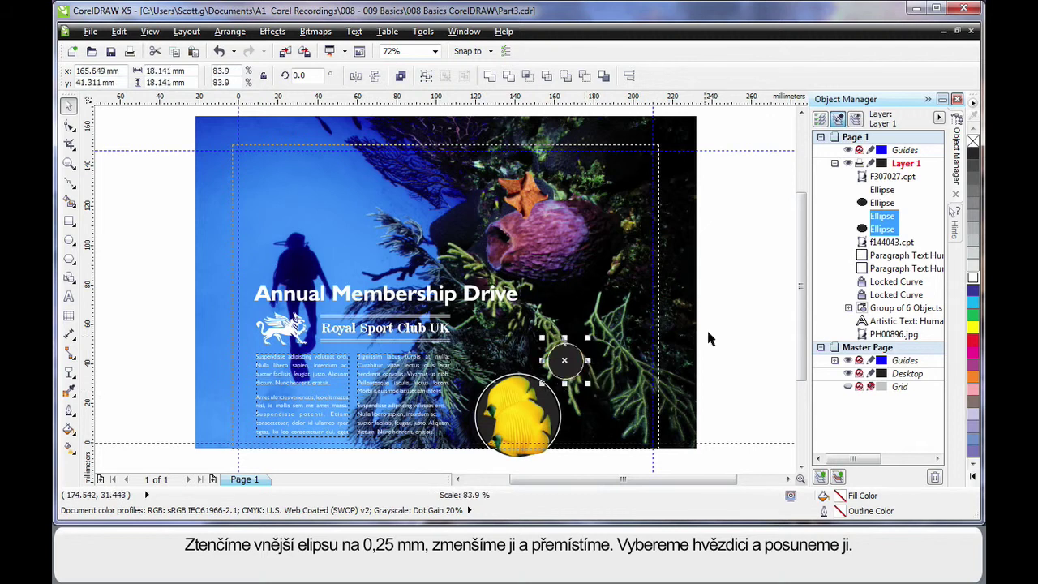
pyautogui.press('Escape')
# Shrink the starfish into the small circle, move the group onto the fish circle's edge, and bring it forward
pyautogui.moveTo(523, 195); pyautogui.dragTo(567, 361)
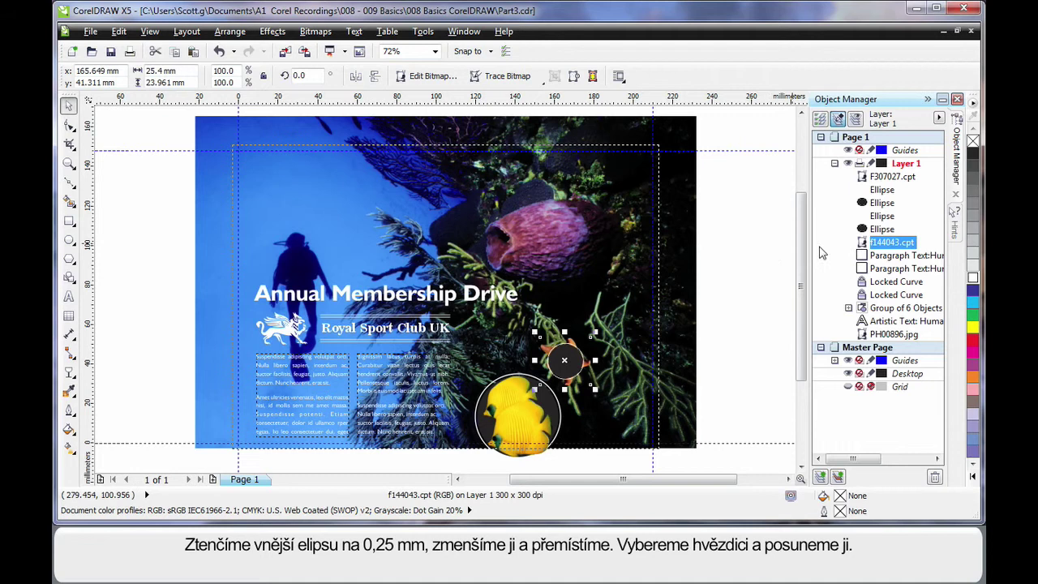
pyautogui.moveTo(886, 248); pyautogui.dragTo(888, 171)
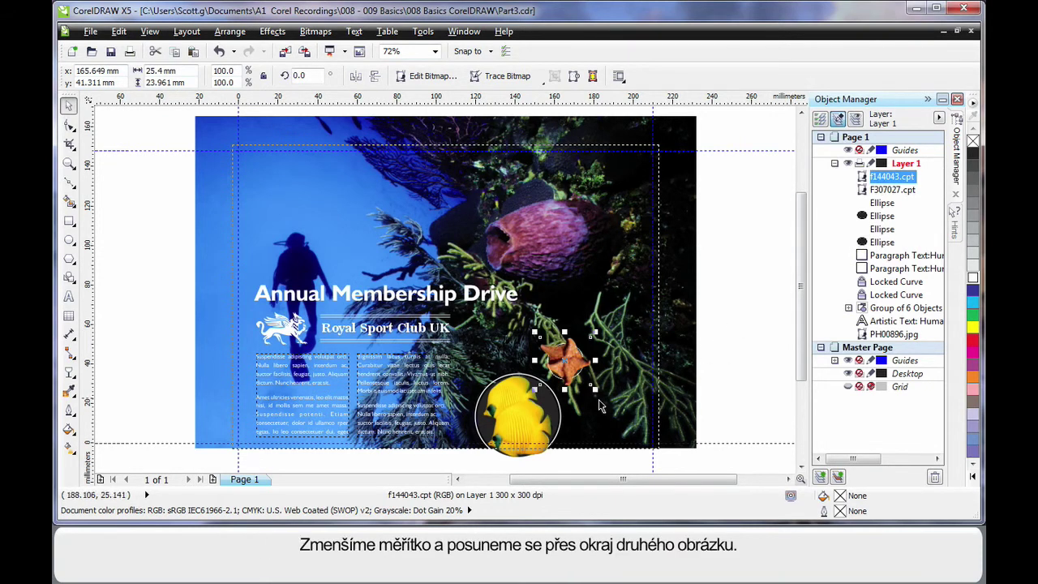
pyautogui.moveTo(594, 389); pyautogui.dragTo(586, 379)
pyautogui.moveTo(737, 303); pyautogui.dragTo(536, 406)
pyautogui.moveTo(565, 358); pyautogui.dragTo(558, 385)
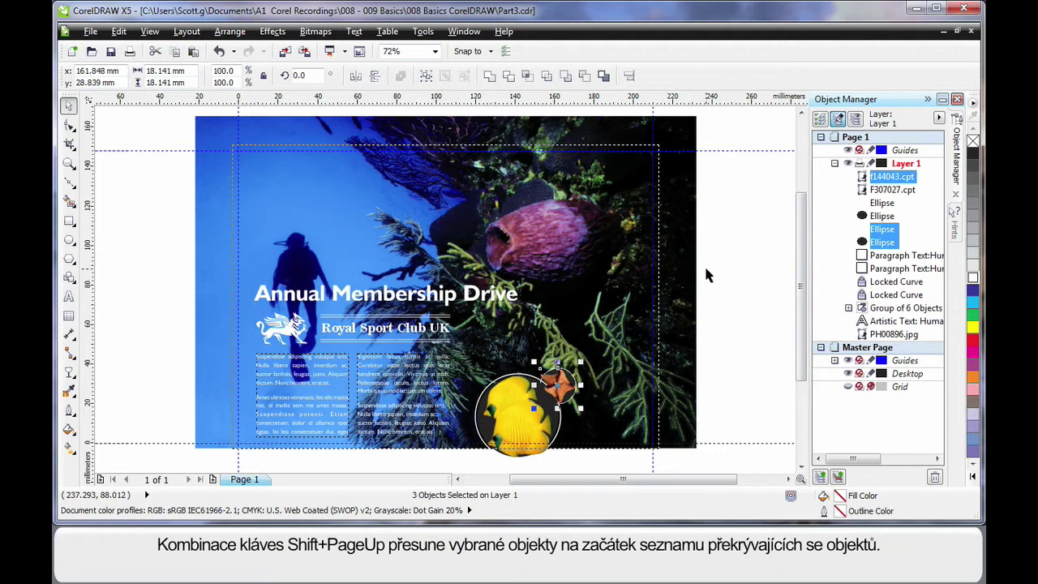
pyautogui.hotkey('shift', 'pageup')
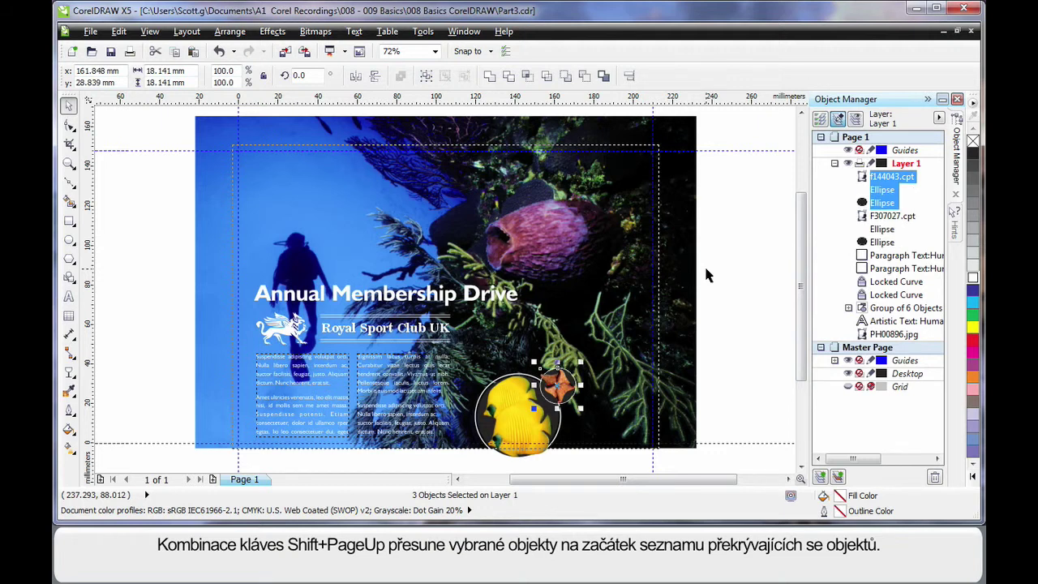
pyautogui.click(727, 293)
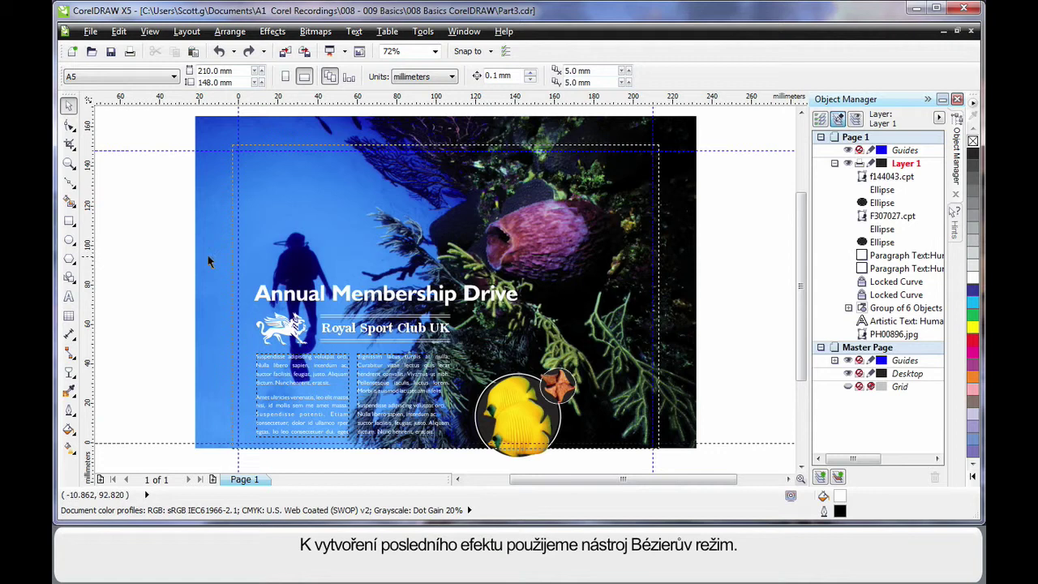
# Draw a closed Bézier shape from the page top to the right page corners, with its diagonal edge bent outward
pyautogui.click(75, 186)
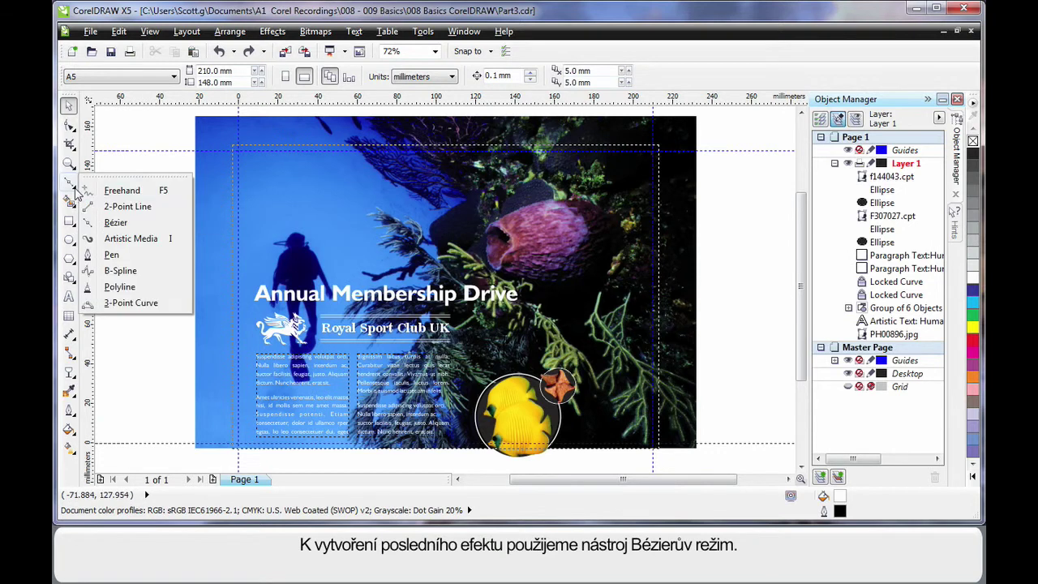
pyautogui.click(116, 222)
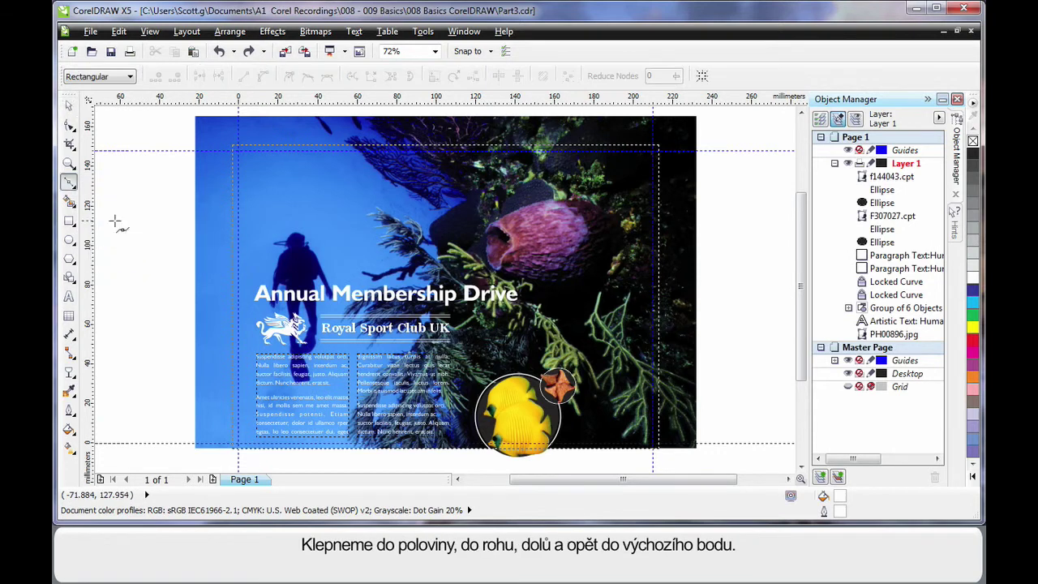
pyautogui.click(455, 145)
pyautogui.click(663, 146)
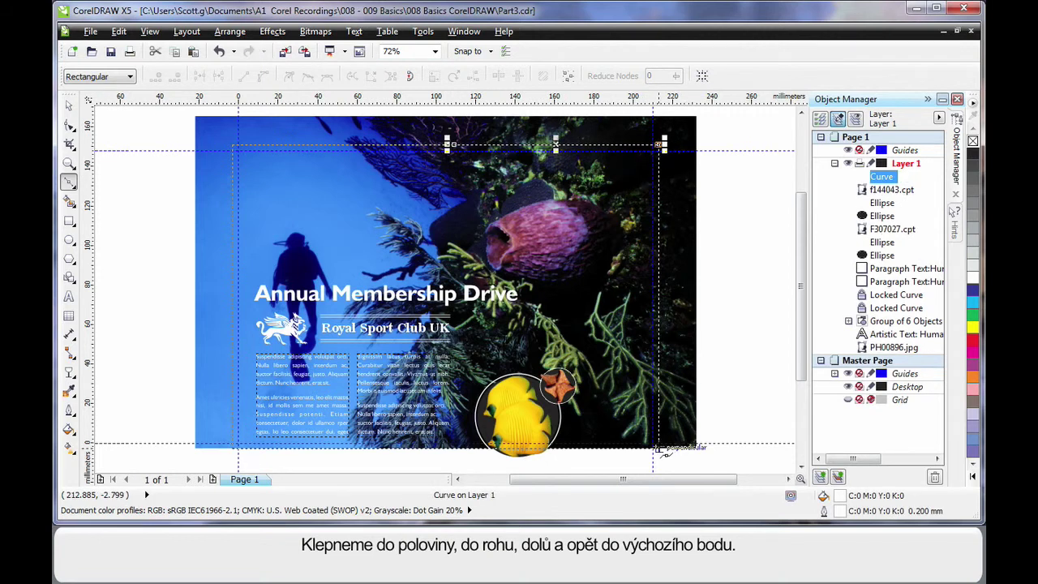
pyautogui.click(657, 448)
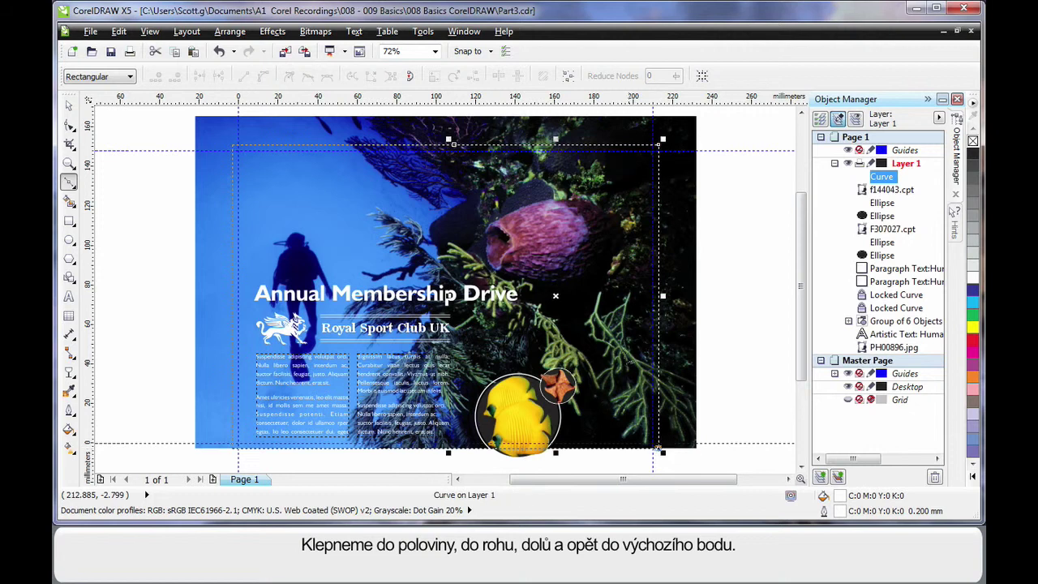
pyautogui.click(454, 145)
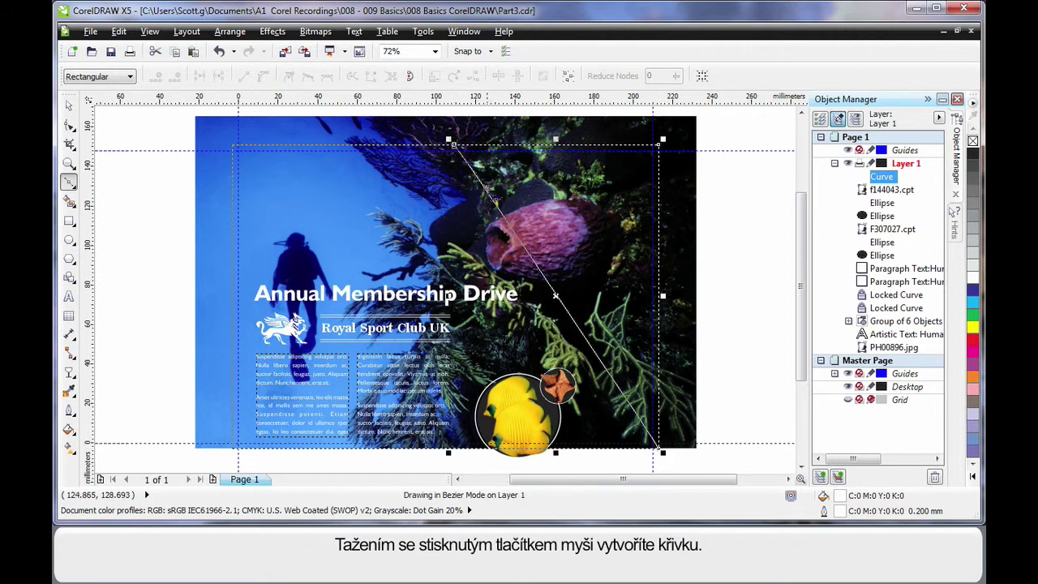
pyautogui.moveTo(491, 194); pyautogui.dragTo(609, 158)
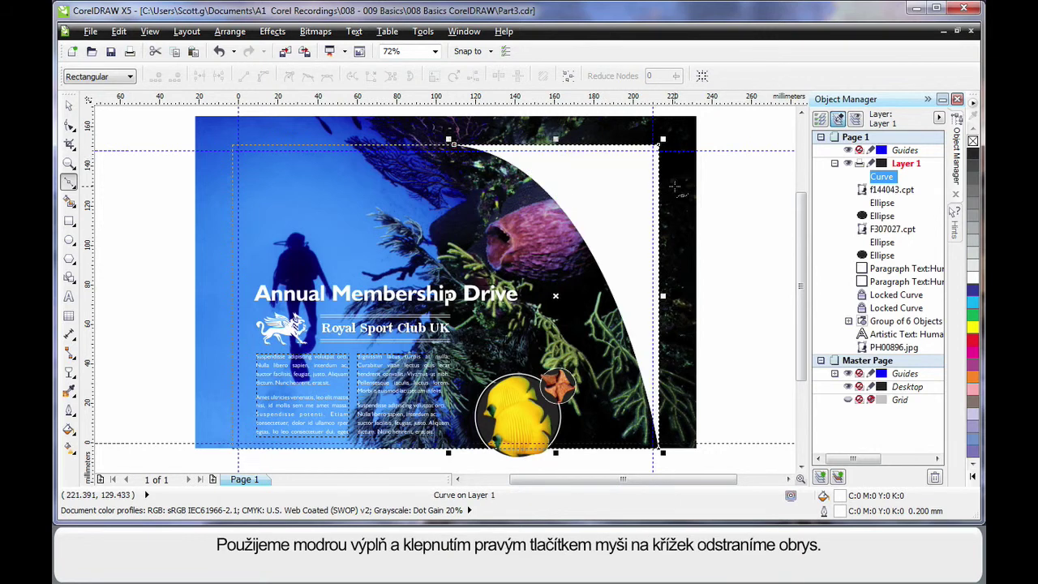
# Fill the shape blue, remove its outline, and give it 50% uniform transparency
pyautogui.click(974, 442)
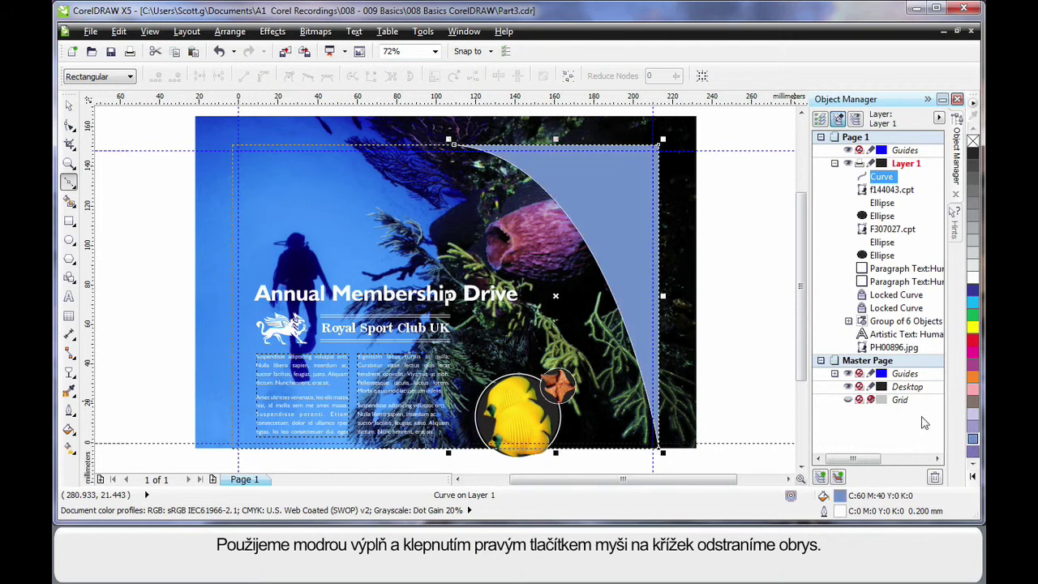
pyautogui.rightClick(973, 142)
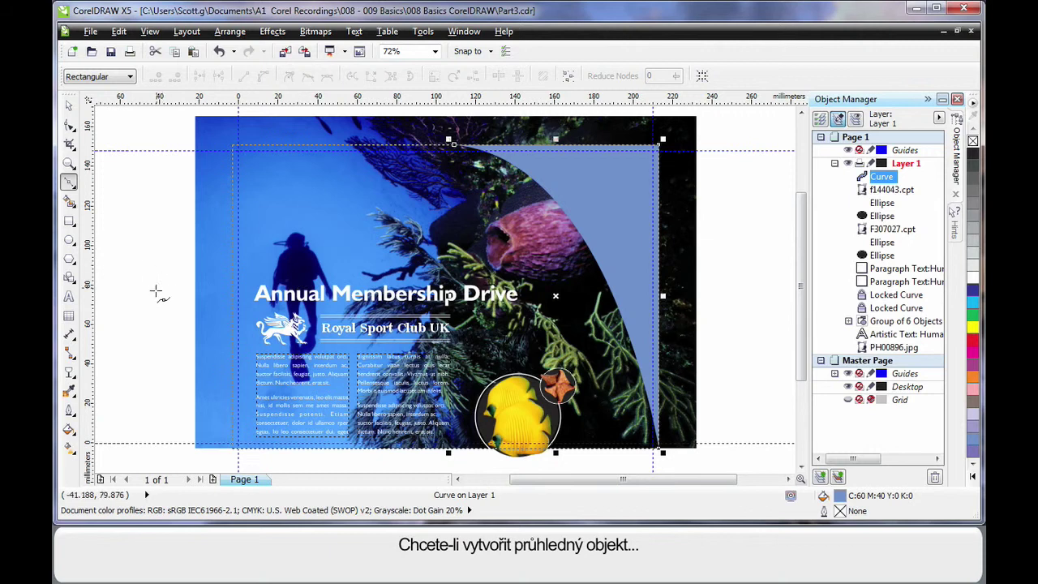
pyautogui.click(73, 379)
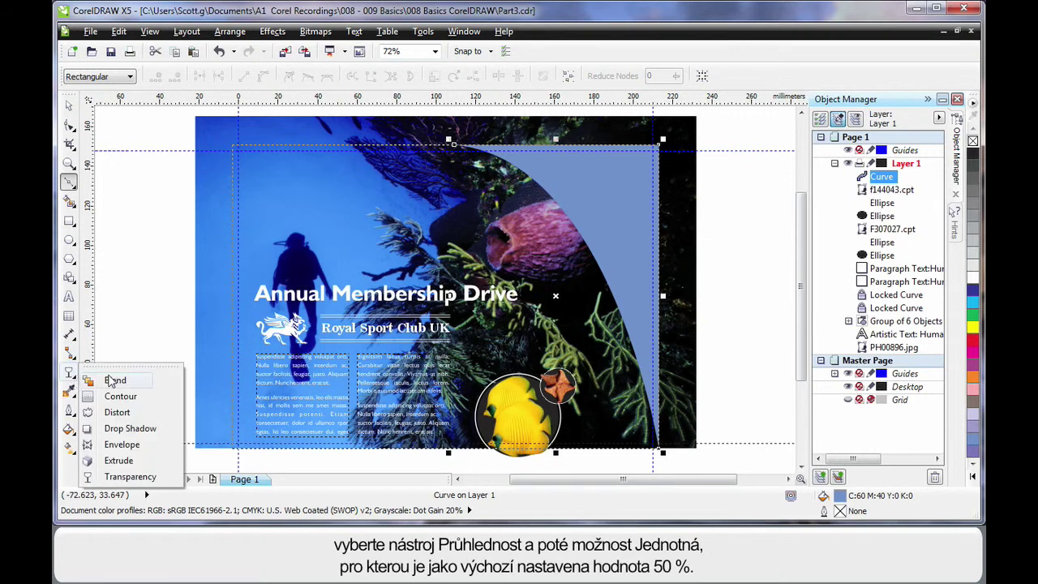
pyautogui.click(127, 478)
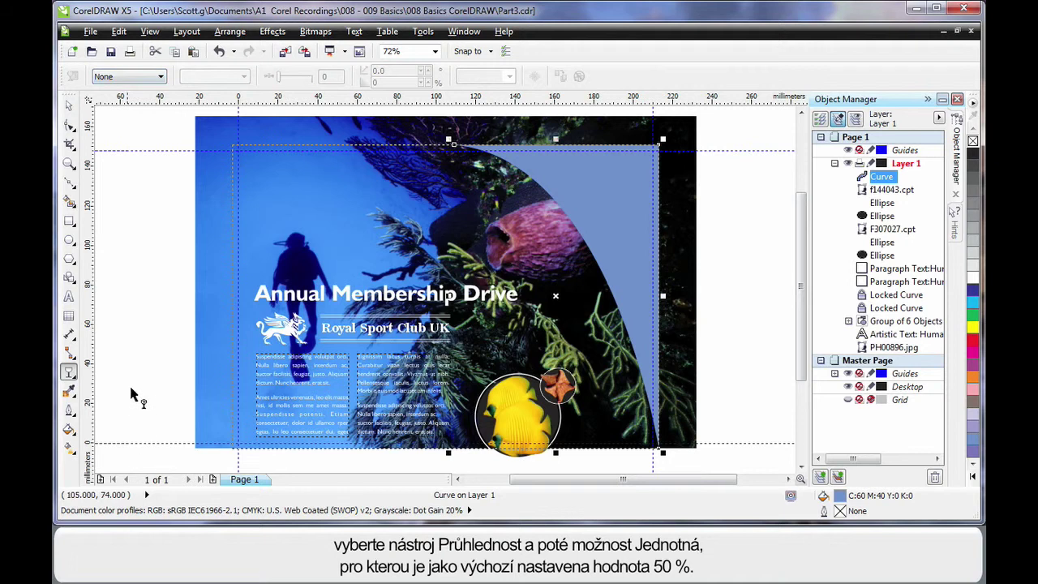
pyautogui.click(160, 77)
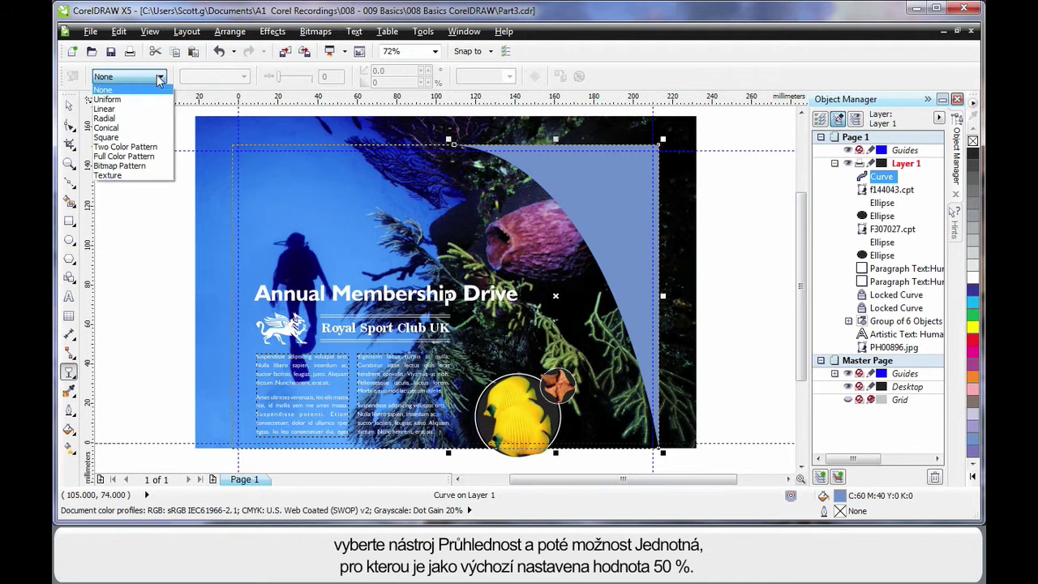
pyautogui.click(124, 101)
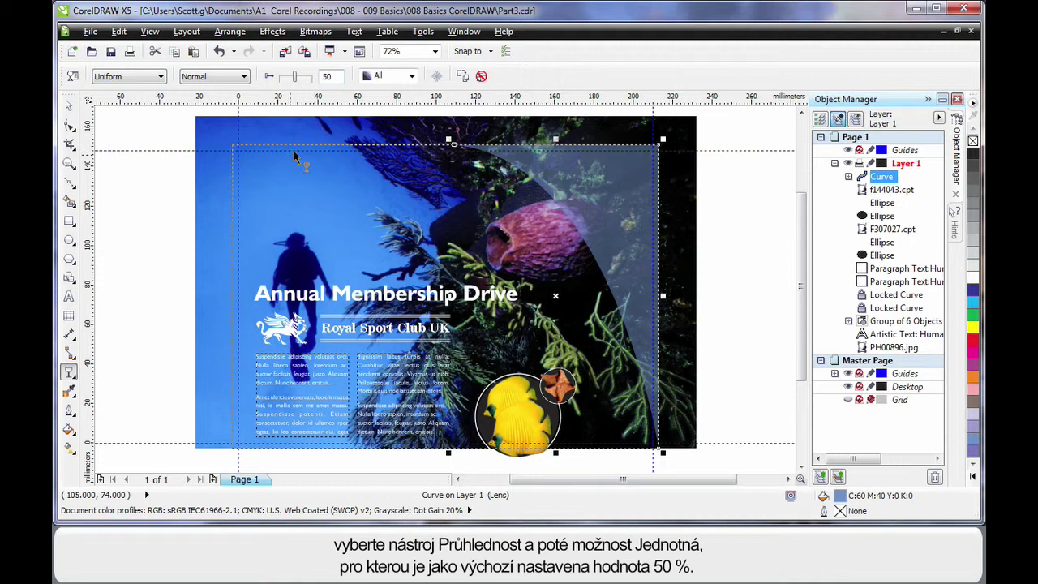
# Draw a Bézier arc line from the bottom-right page corner curving up toward the page top
pyautogui.click(71, 188)
pyautogui.click(91, 224)
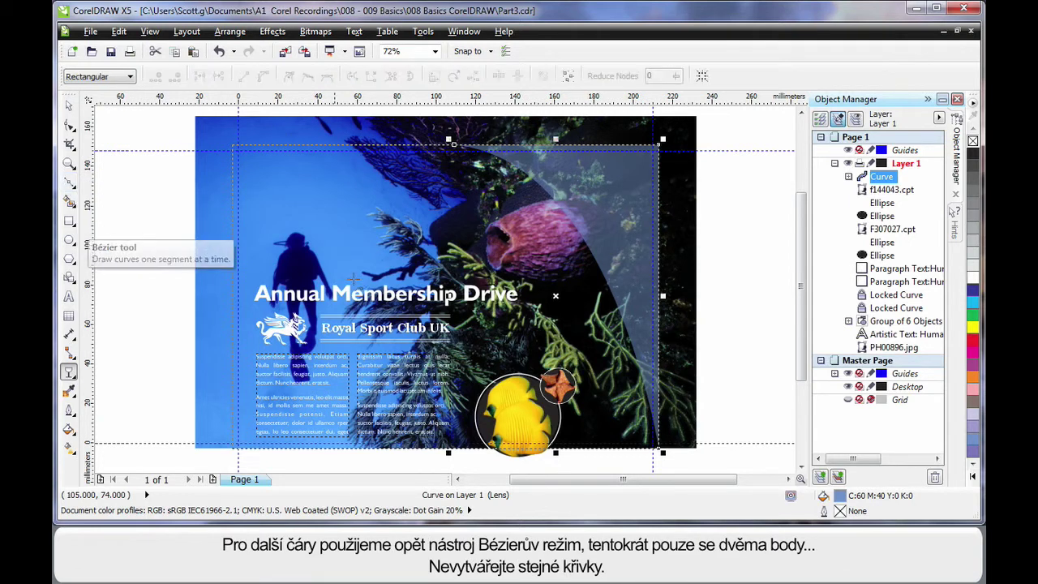
pyautogui.click(657, 443)
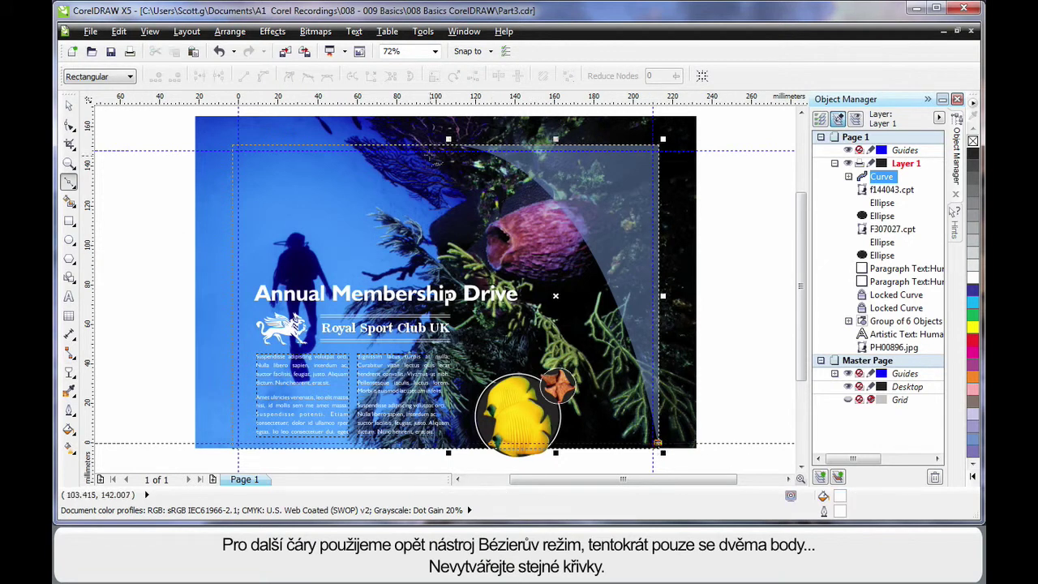
pyautogui.click(408, 145)
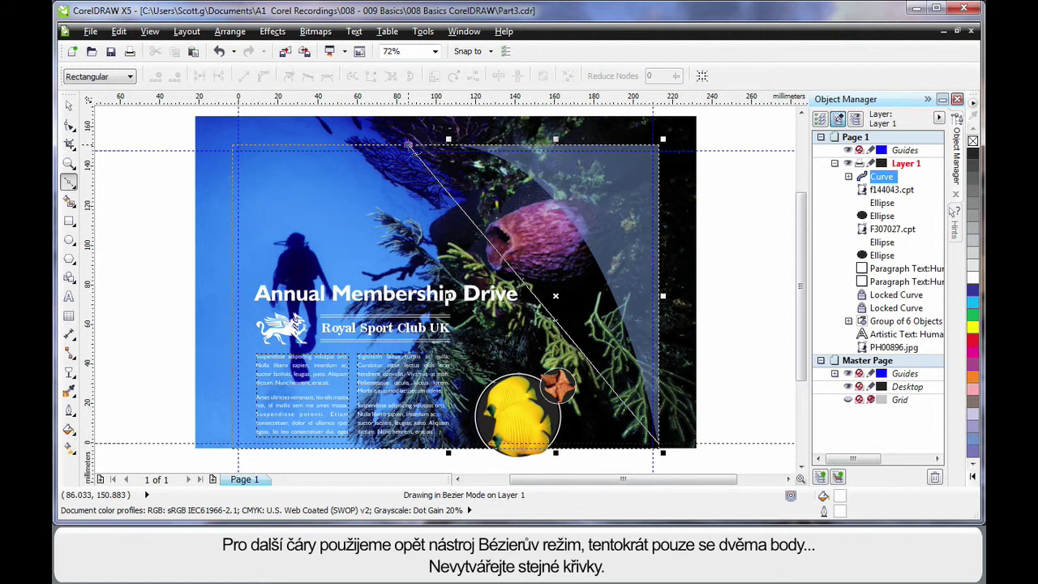
pyautogui.moveTo(409, 143); pyautogui.dragTo(245, 128)
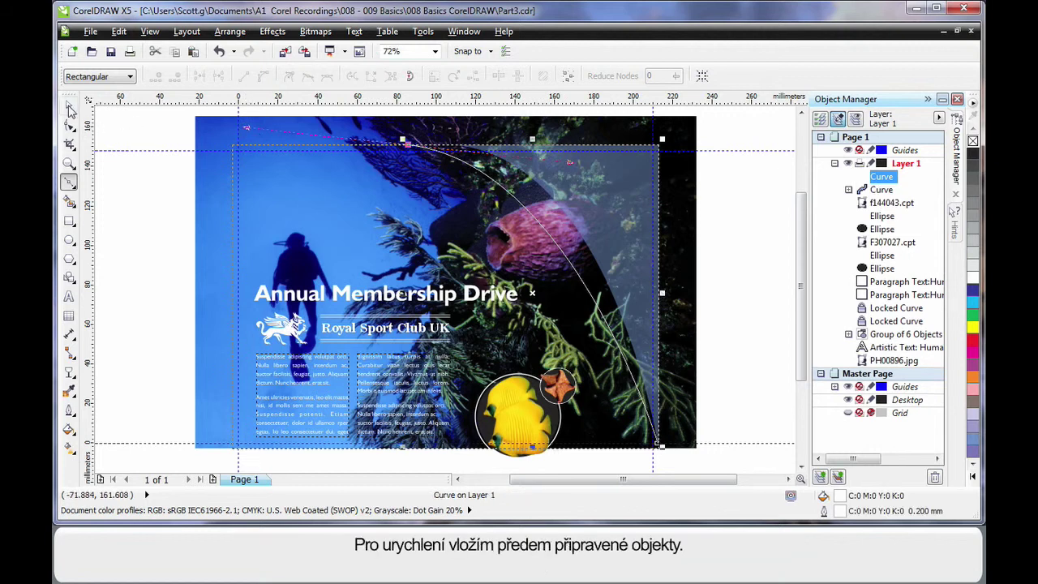
pyautogui.press('space')
pyautogui.click(741, 219)
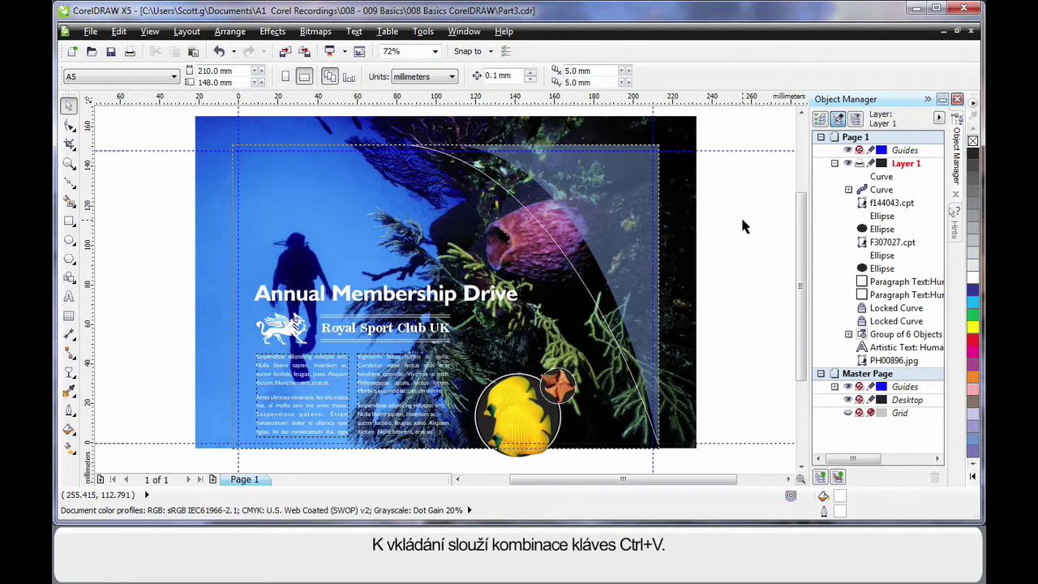
# Paste the prepared white arcs and dots, and copy one white dot lower along the arcs
pyautogui.hotkey('ctrl', 'v')
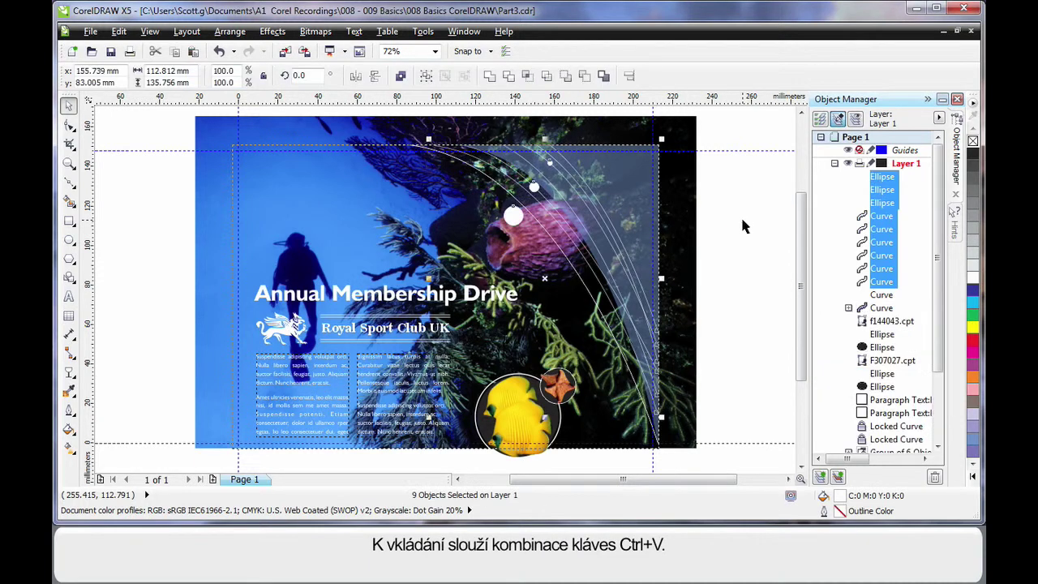
pyautogui.click(514, 218)
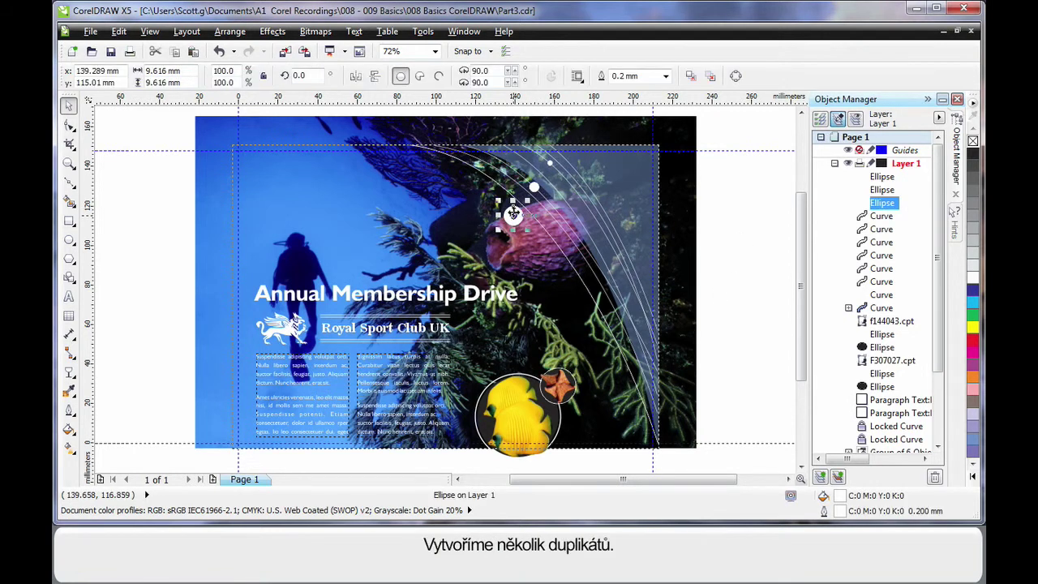
pyautogui.moveTo(514, 215); pyautogui.dragTo(588, 312)
pyautogui.click(602, 304)
pyautogui.click(743, 261)
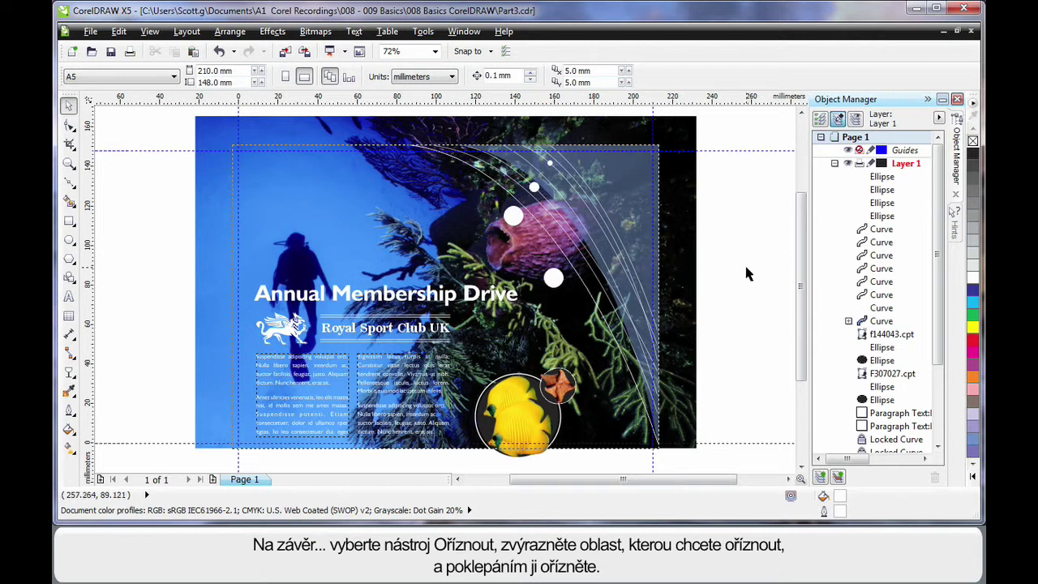
# Crop the design to the page area, trimming the overhanging photo and artwork
pyautogui.click(69, 143)
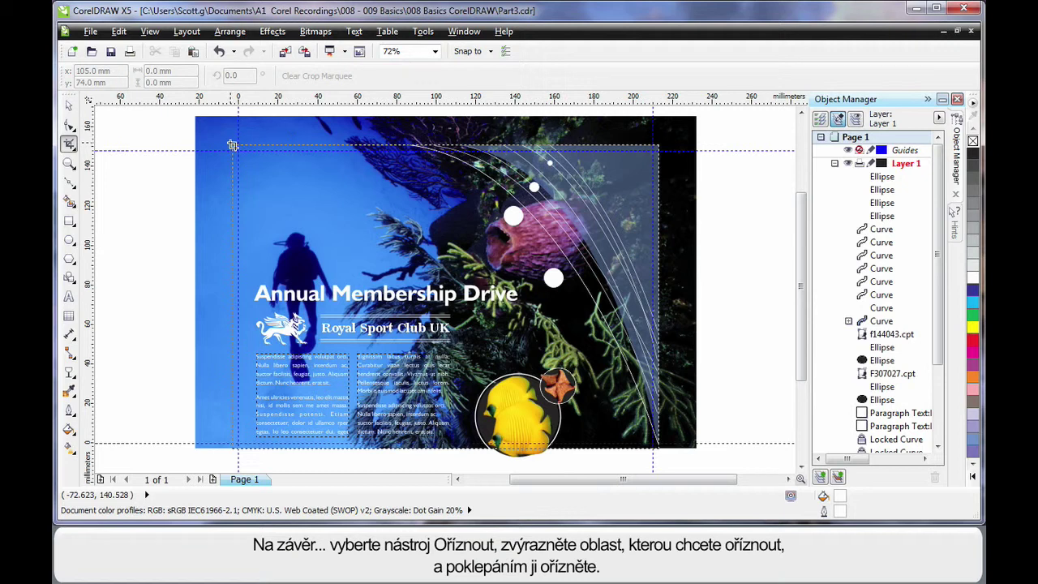
pyautogui.moveTo(232, 145); pyautogui.dragTo(658, 446)
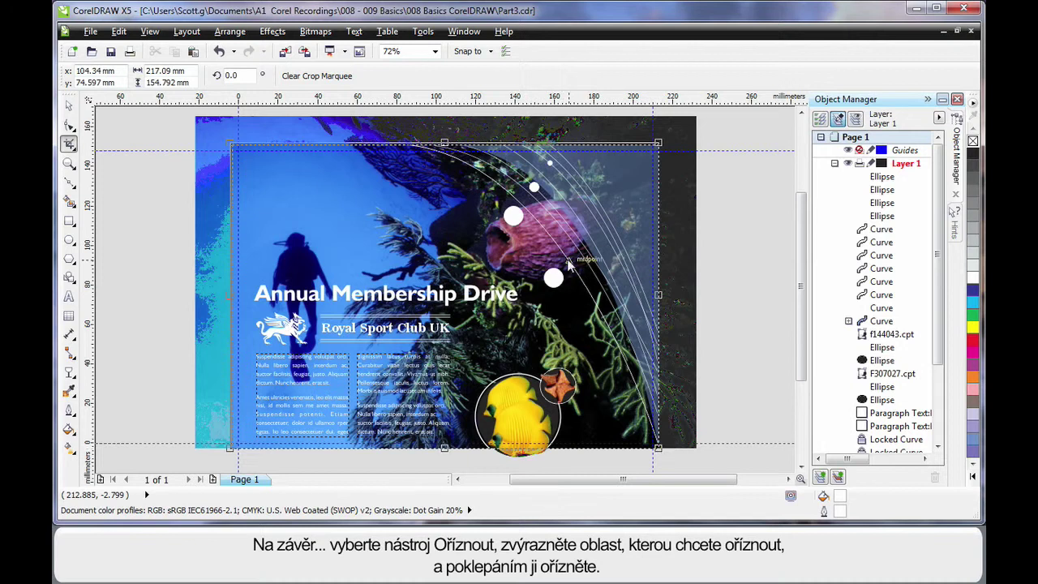
pyautogui.doubleClick(570, 263)
pyautogui.click(69, 105)
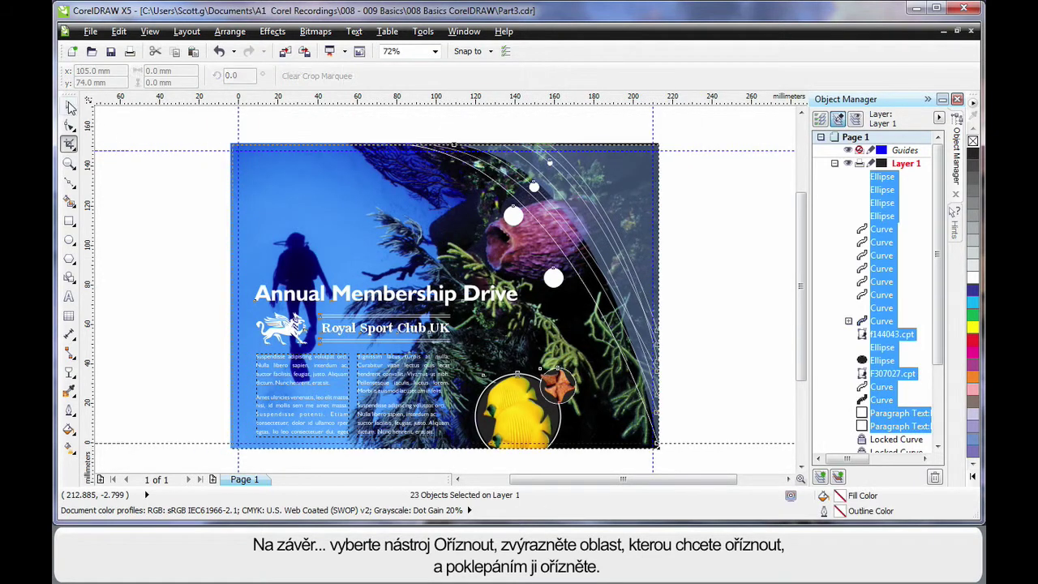
pyautogui.click(170, 227)
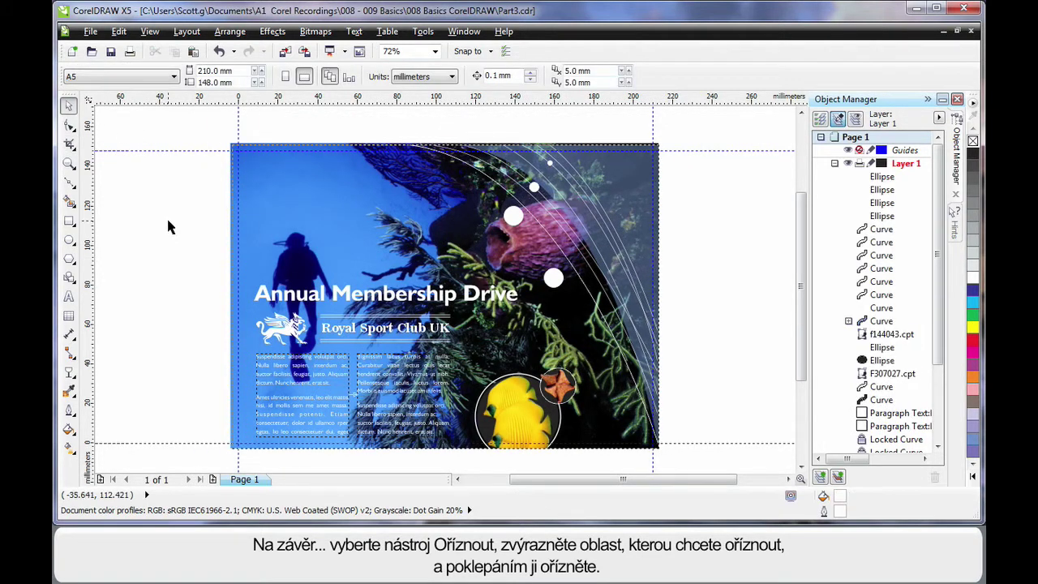